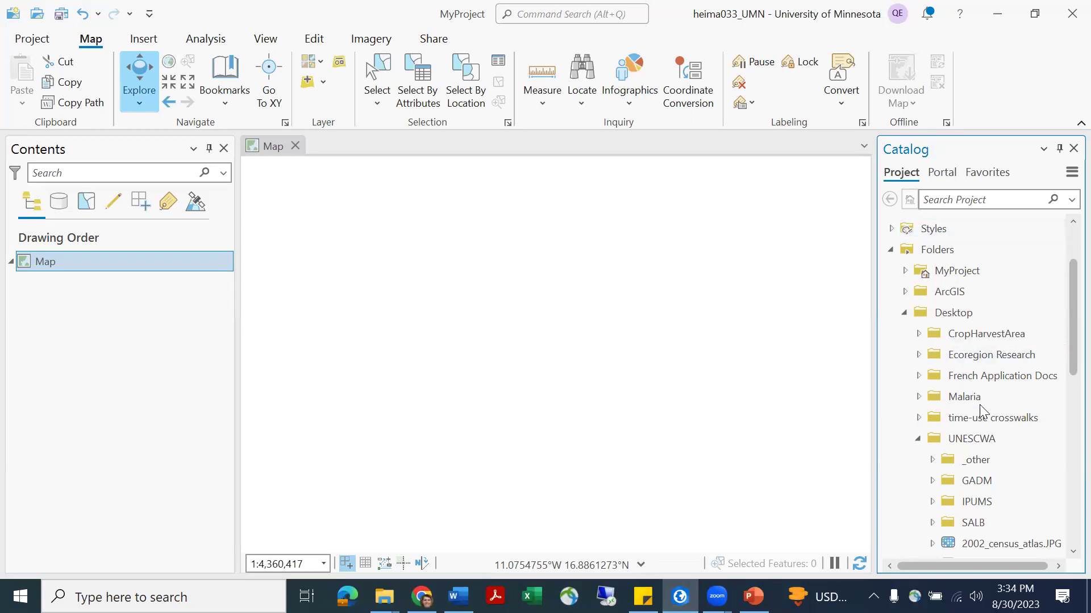
Add the gadm36_SEN_2.shp shapefile from the GADM folder inside UNESCWA to the map.
scroll(989, 428, down, 2)
scroll(1008, 351, down, 2)
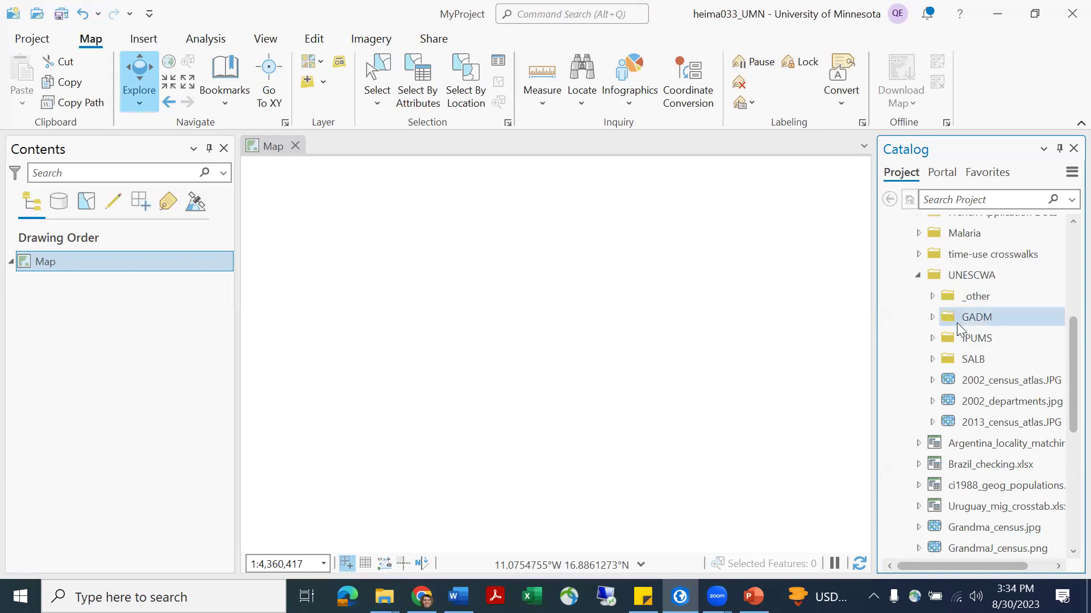
click(933, 318)
scroll(1016, 327, down, 1)
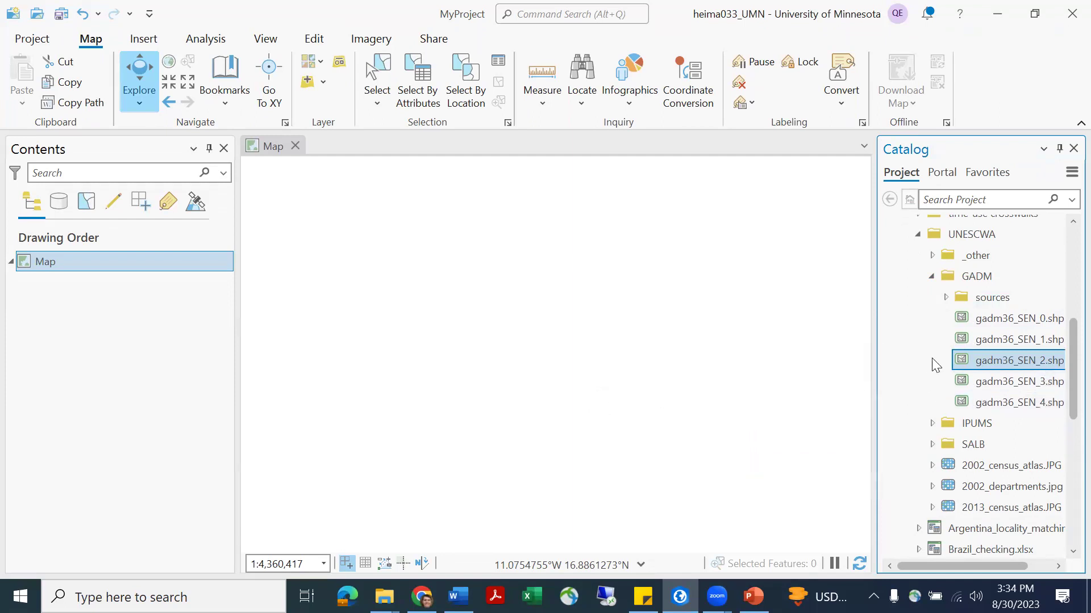
mouse_move(1043, 362)
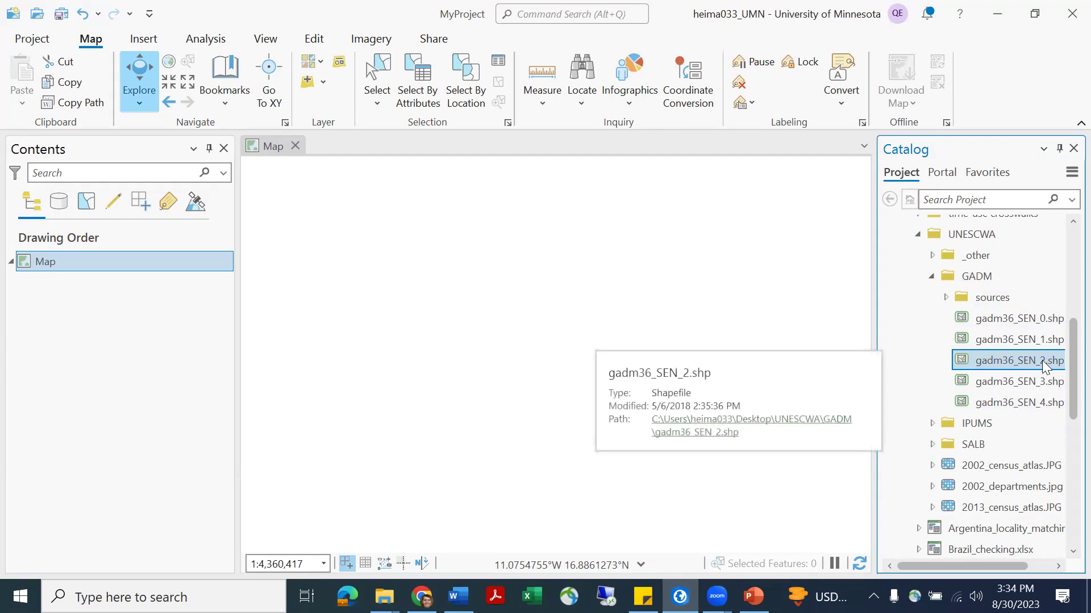
mouse_move(1043, 366)
mouse_down()
mouse_move(809, 383)
mouse_move(745, 375)
mouse_up()
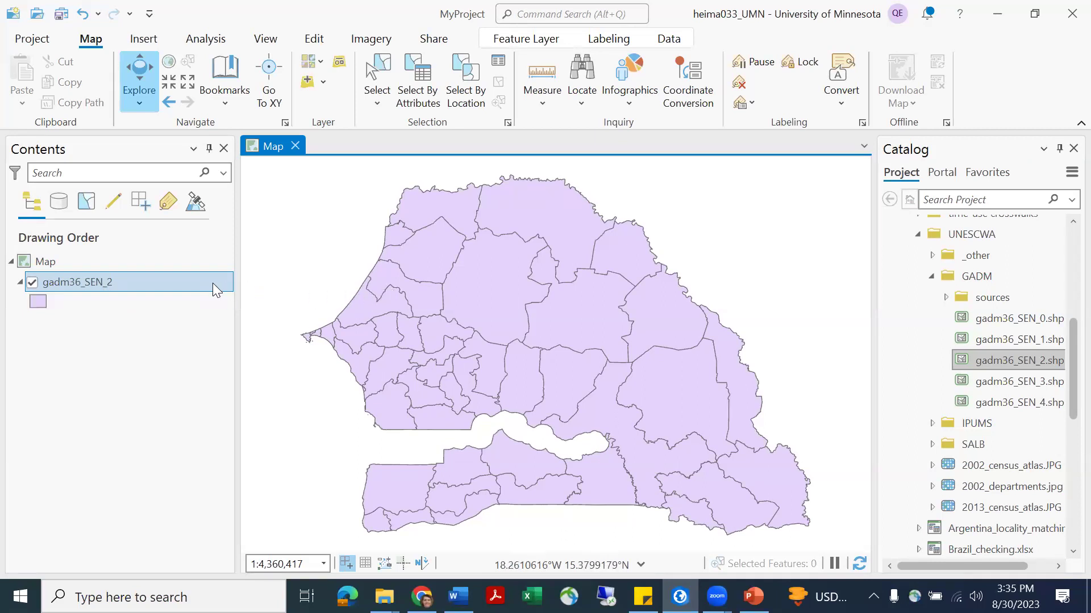
Open the attribute table of gadm36_SEN_2 as a floating window above the map and enlarge it to show more rows.
right_click(180, 282)
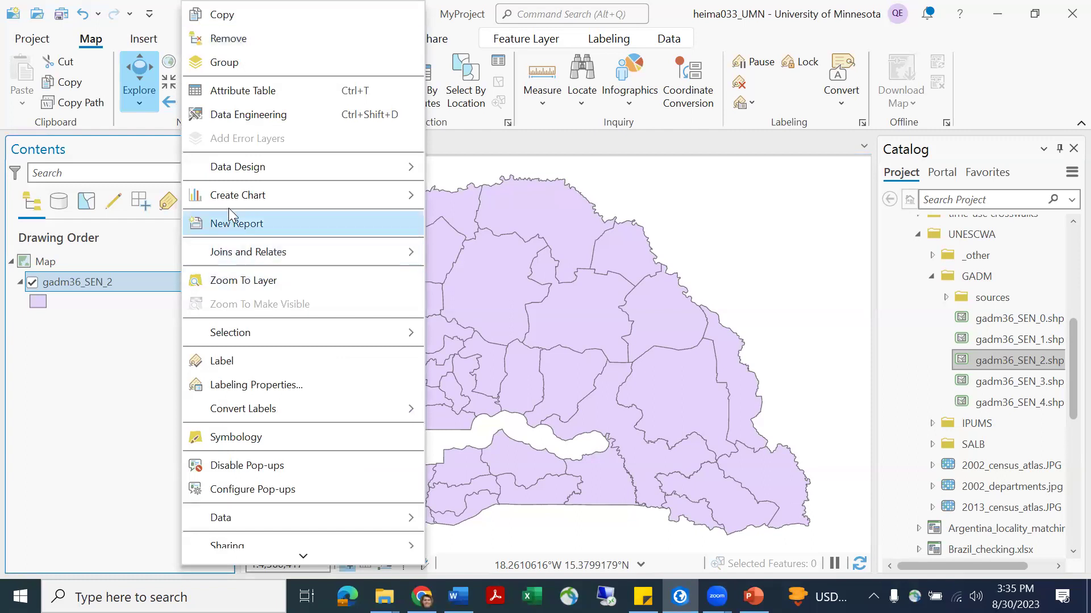
click(292, 86)
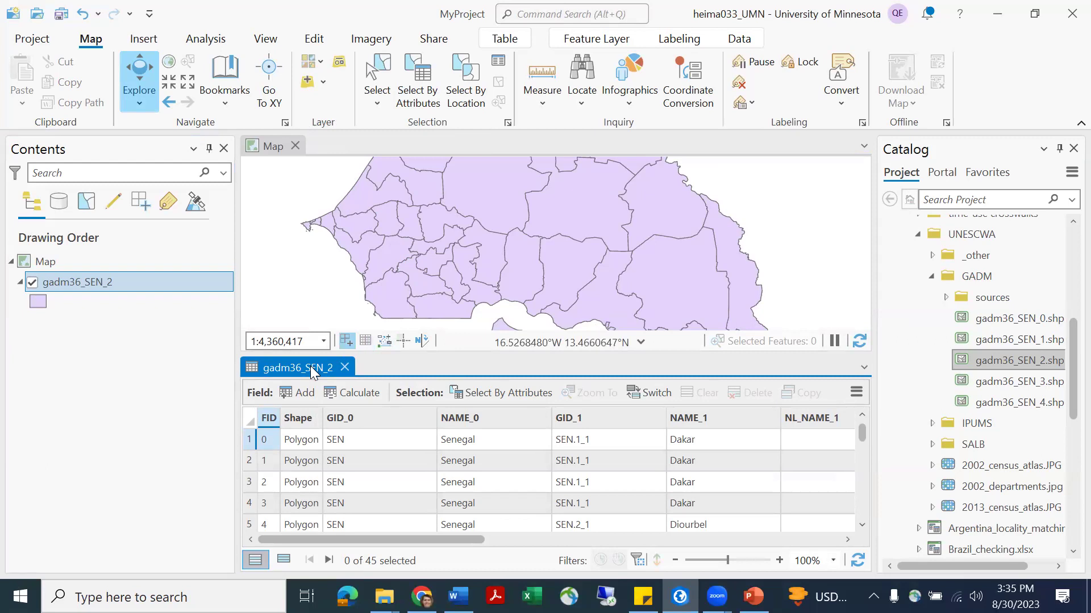
drag(311, 375, 246, 308)
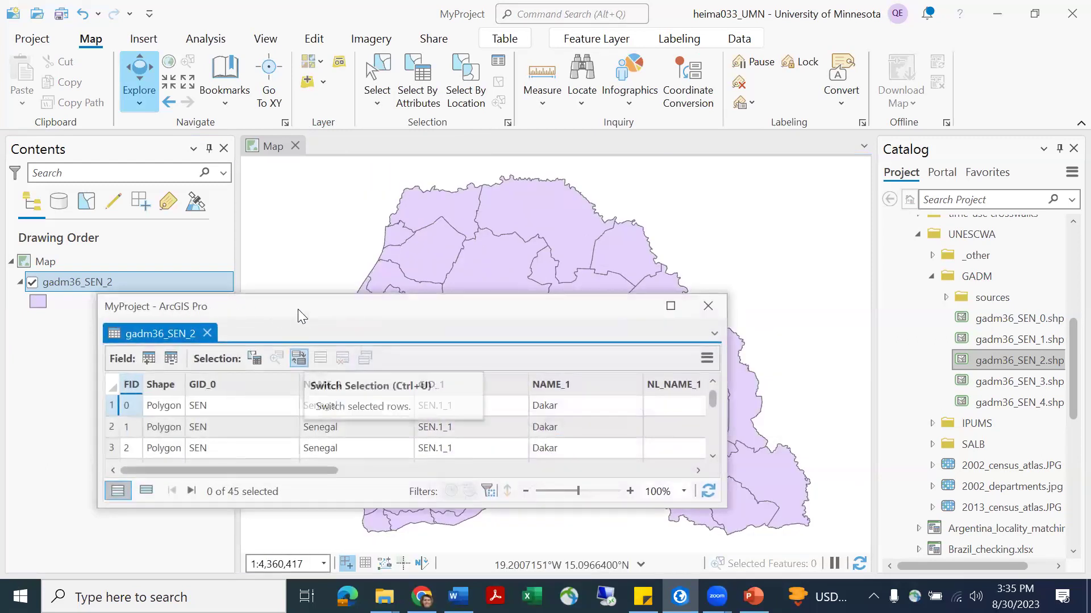
drag(298, 309, 502, 43)
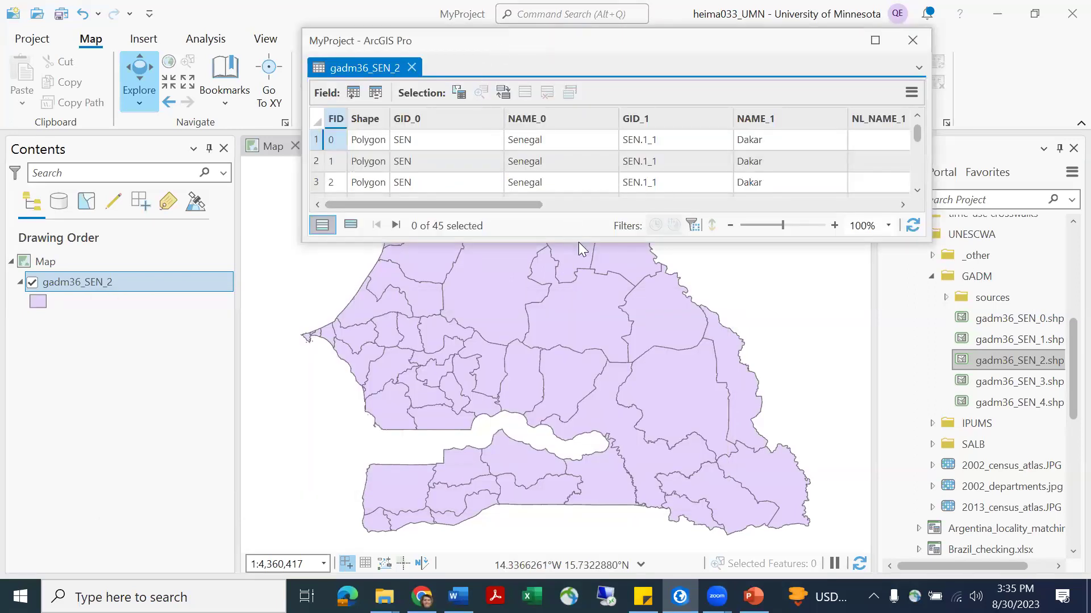
drag(577, 243, 580, 325)
drag(523, 286, 483, 291)
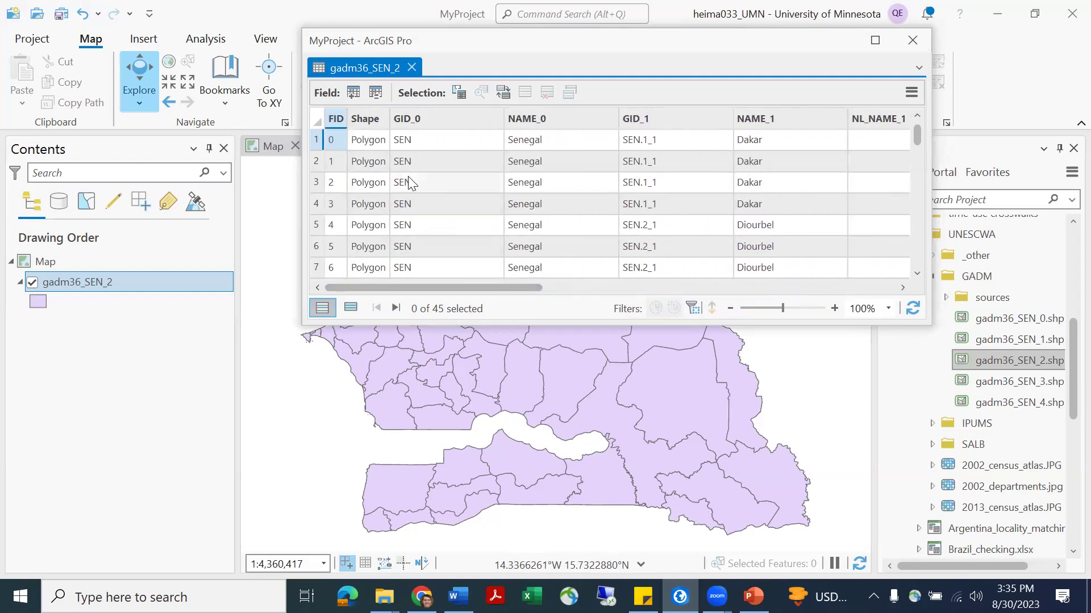
Select table rows 1 and 15 one at a time to locate their polygons on the map.
click(316, 141)
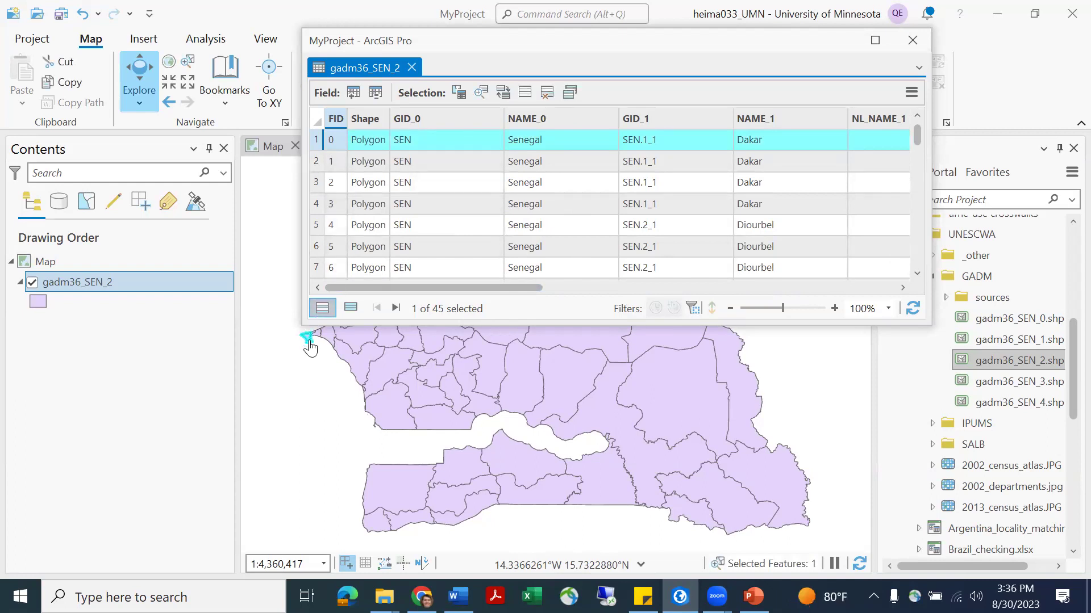
scroll(314, 245, down, 3)
click(320, 237)
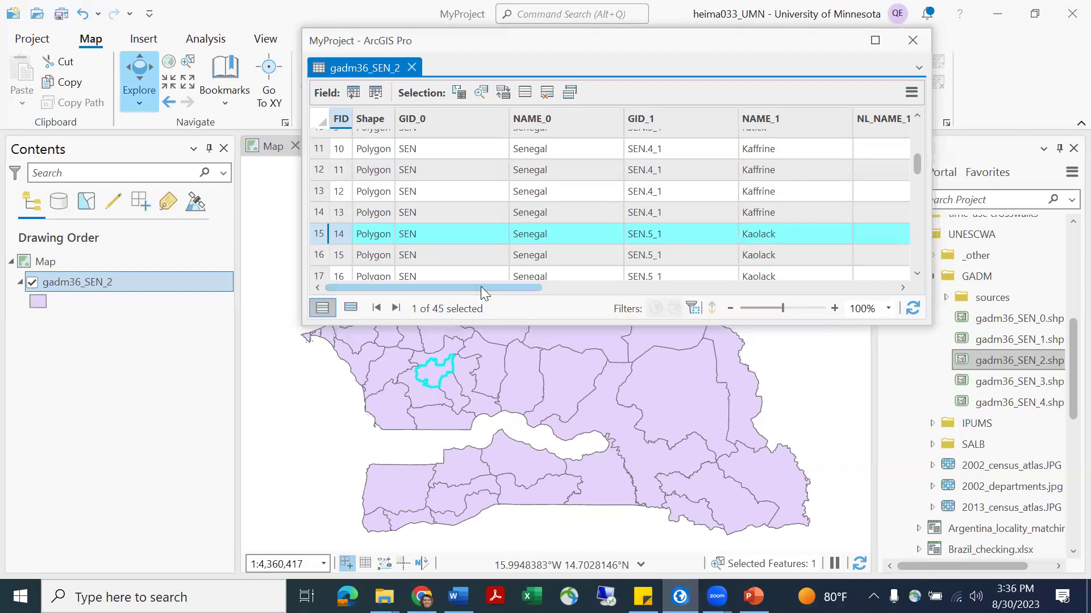
Examine the first- and second-level name, type and code fields in the gadm36_SEN_2 table, across to HASC_2.
drag(482, 286, 573, 287)
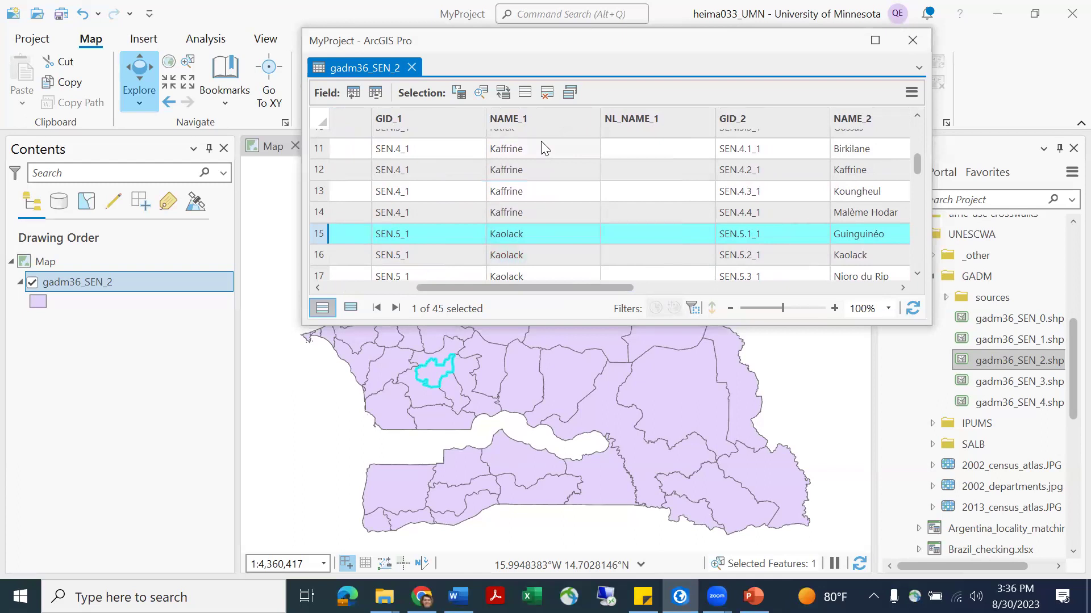
drag(539, 289, 616, 288)
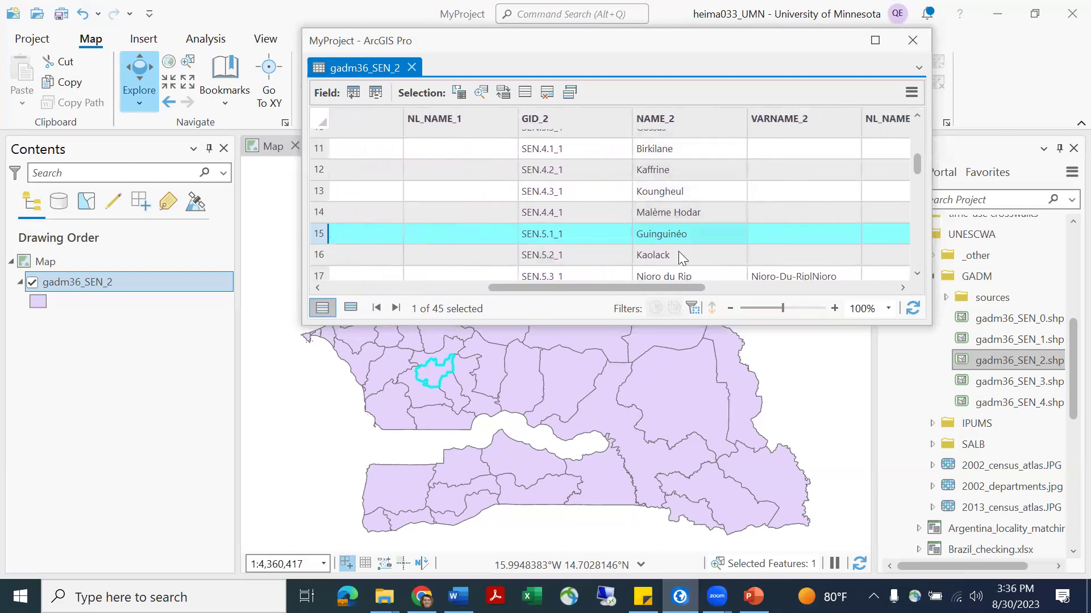
drag(673, 284, 851, 287)
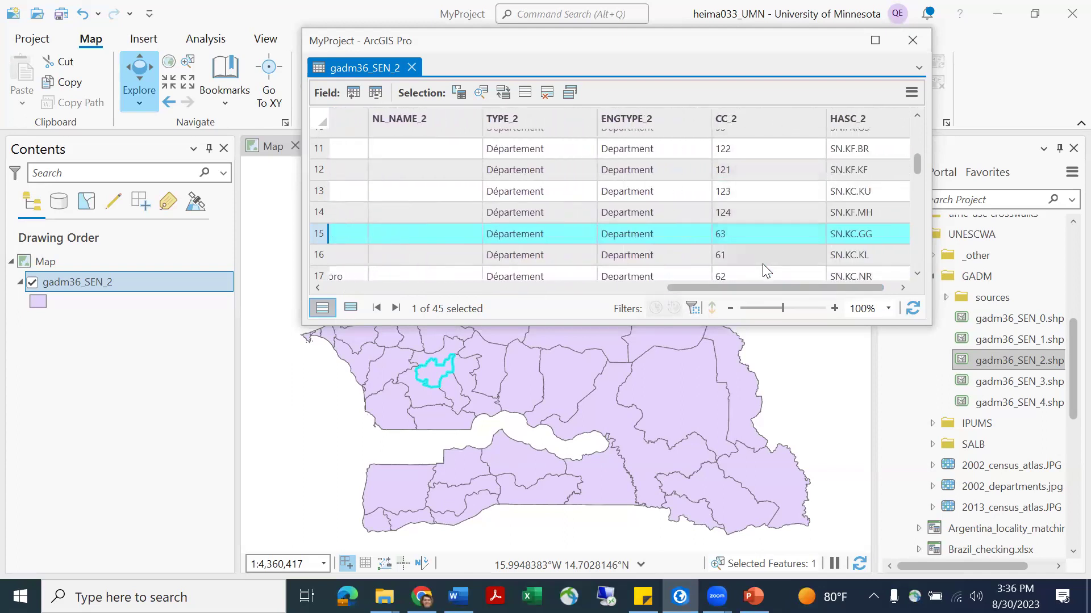
scroll(776, 233, down, 3)
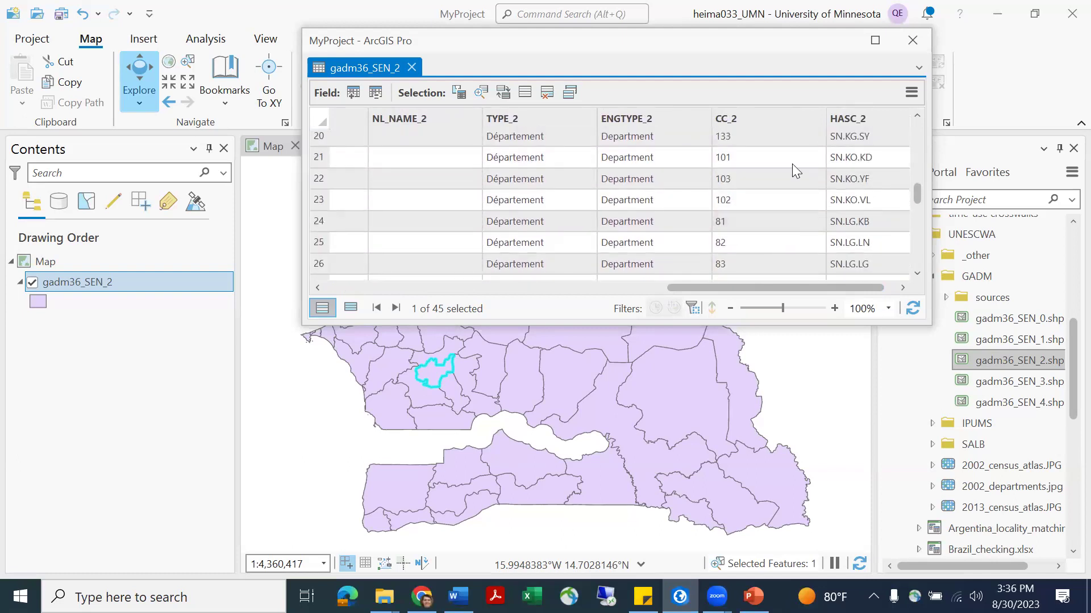
scroll(793, 241, up, 2)
scroll(793, 234, up, 2)
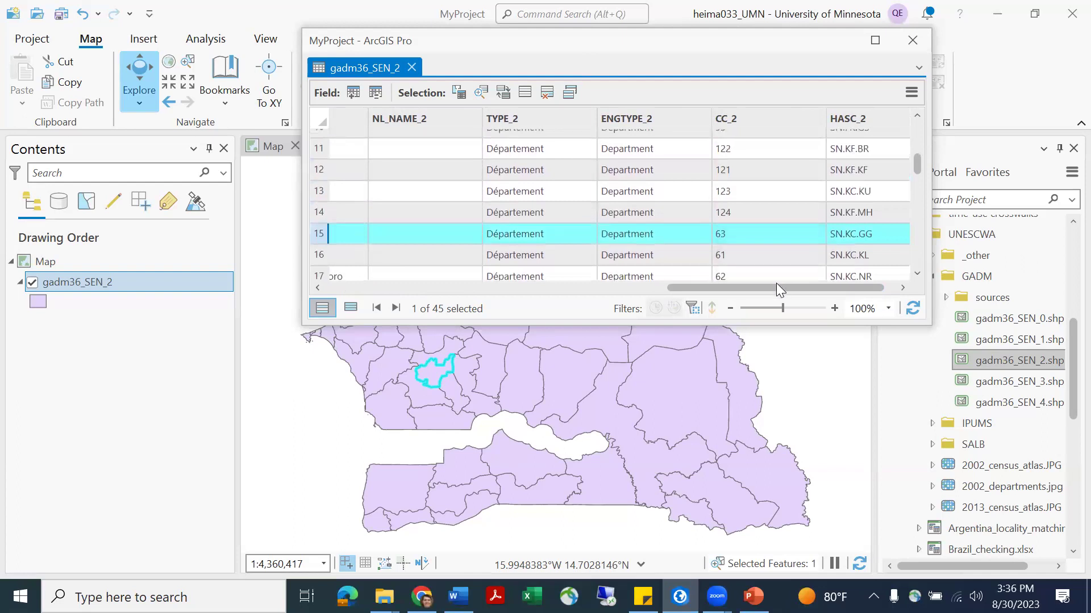
drag(776, 288, 793, 287)
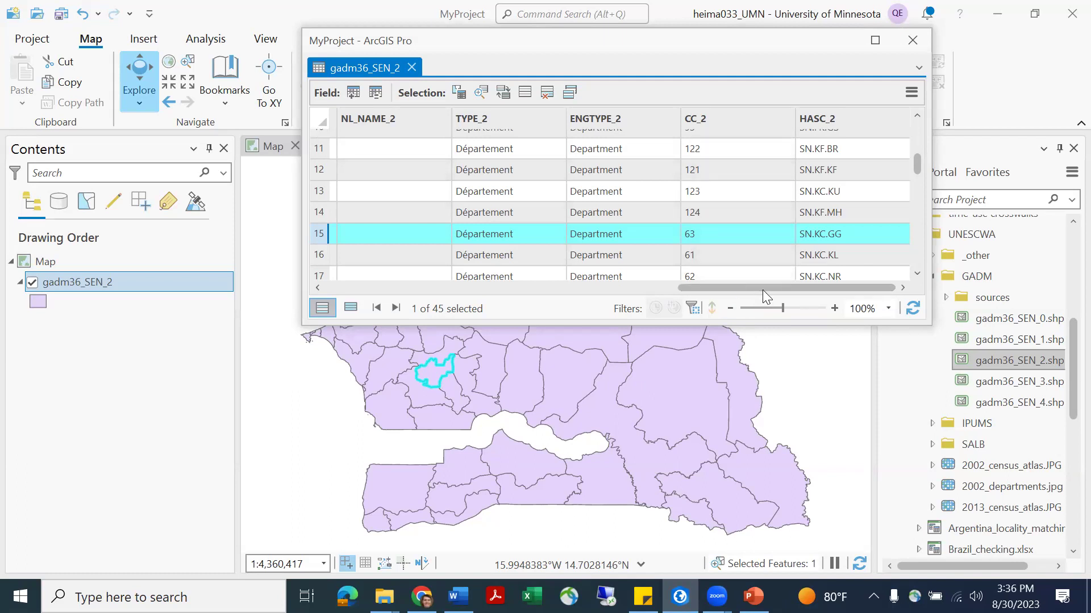
drag(765, 288, 403, 308)
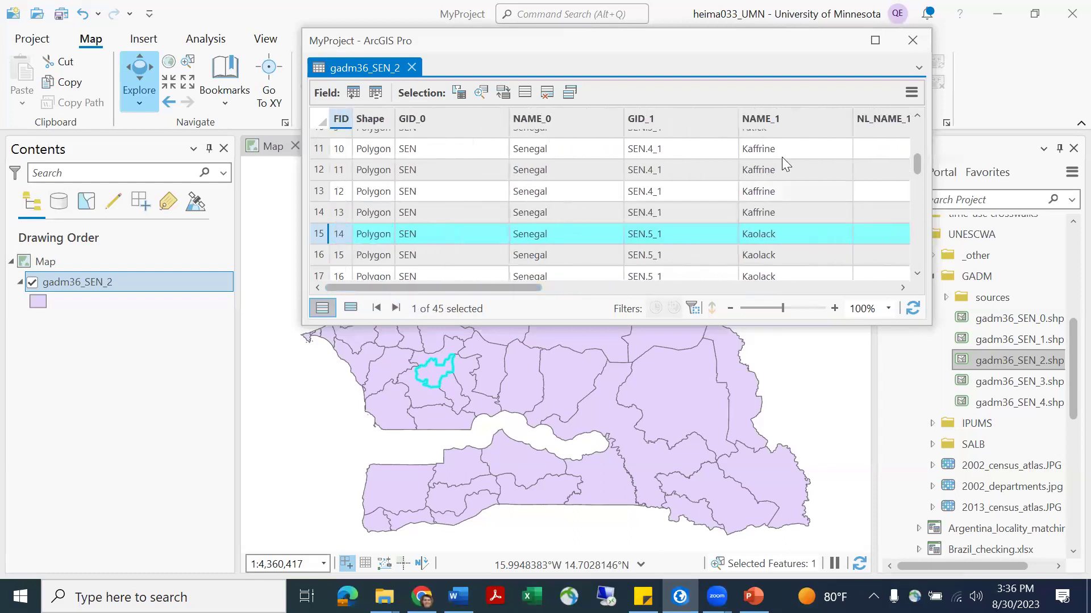
Close the gadm36_SEN_2 attribute table and clear the feature selection on the map.
click(912, 41)
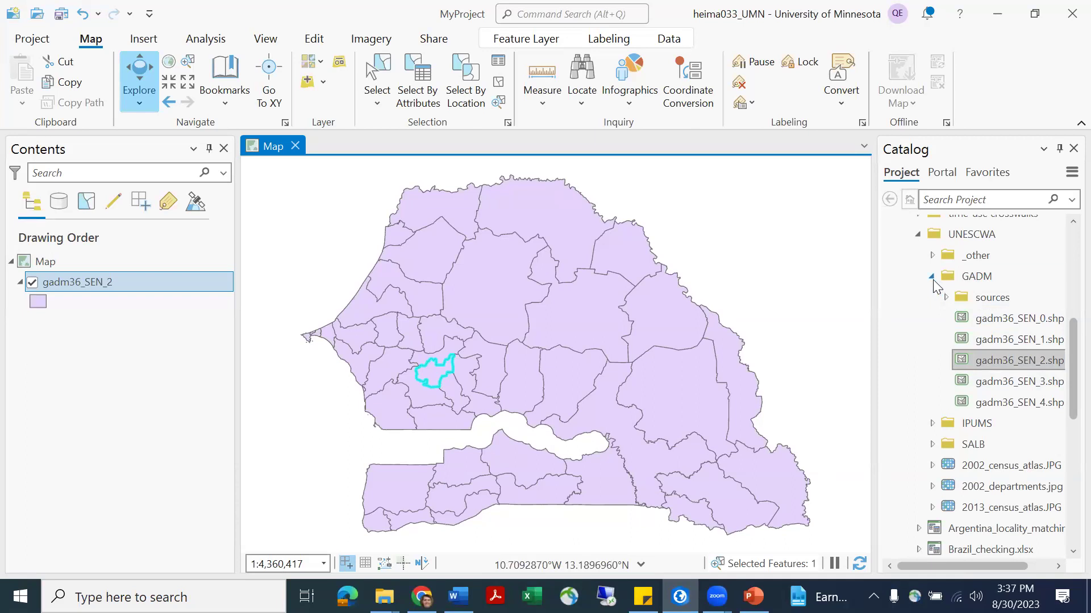
click(498, 82)
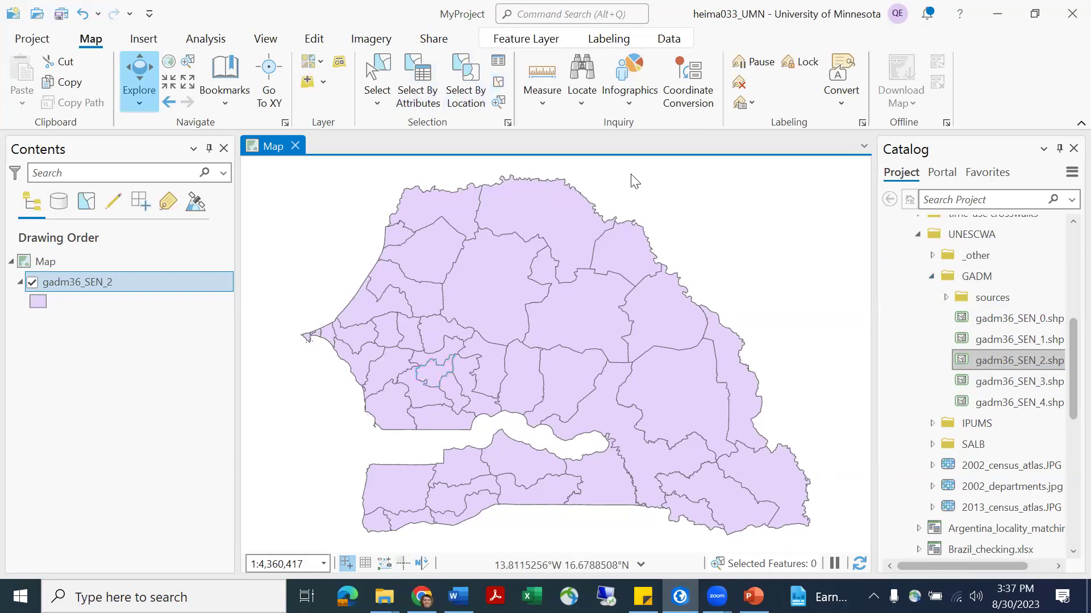
Add the BNDA_SEN_2002-02-15_2006-10-11.shp shapefile from the SALB folder to the map.
click(932, 277)
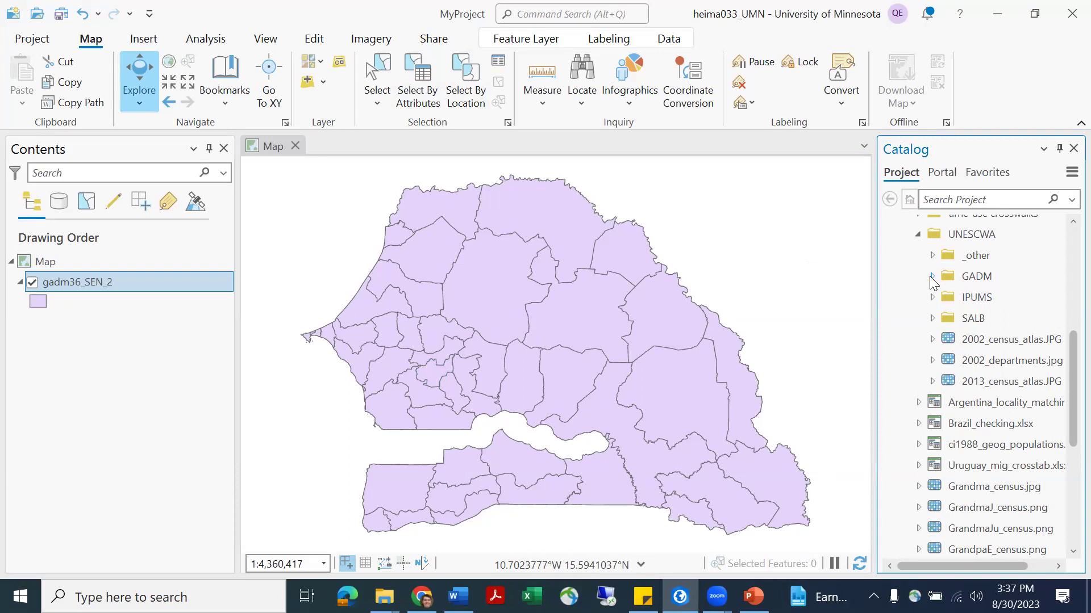
click(933, 319)
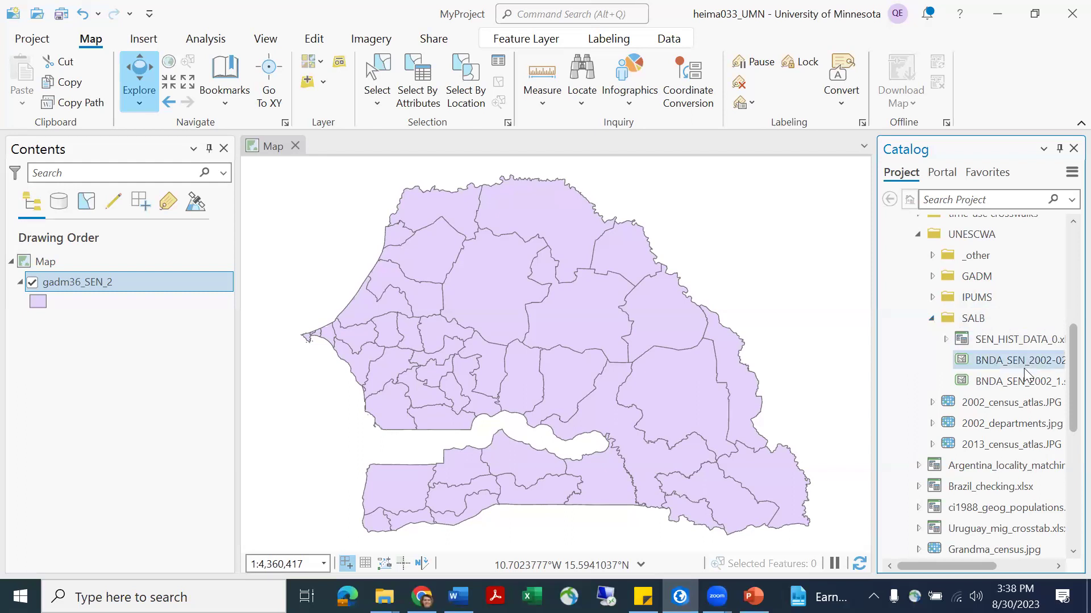
mouse_move(1016, 365)
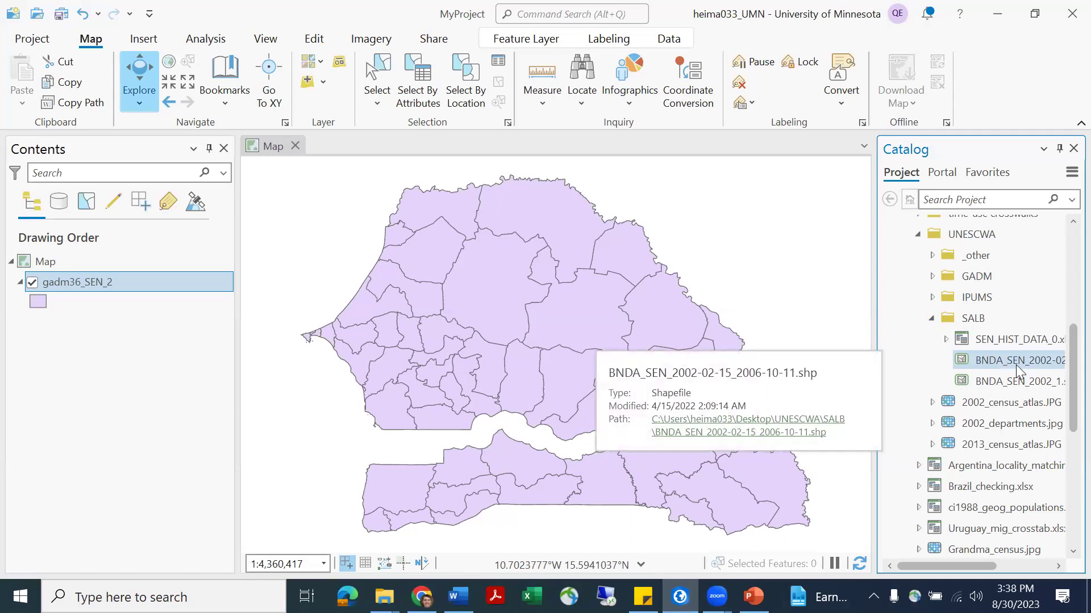
drag(987, 563, 1028, 564)
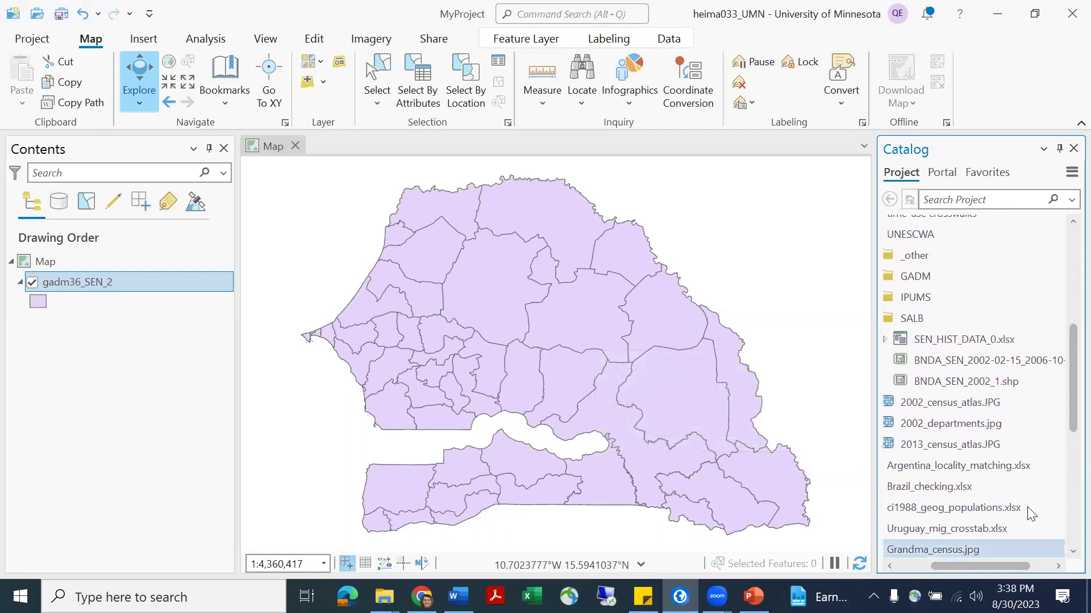
mouse_move(1010, 361)
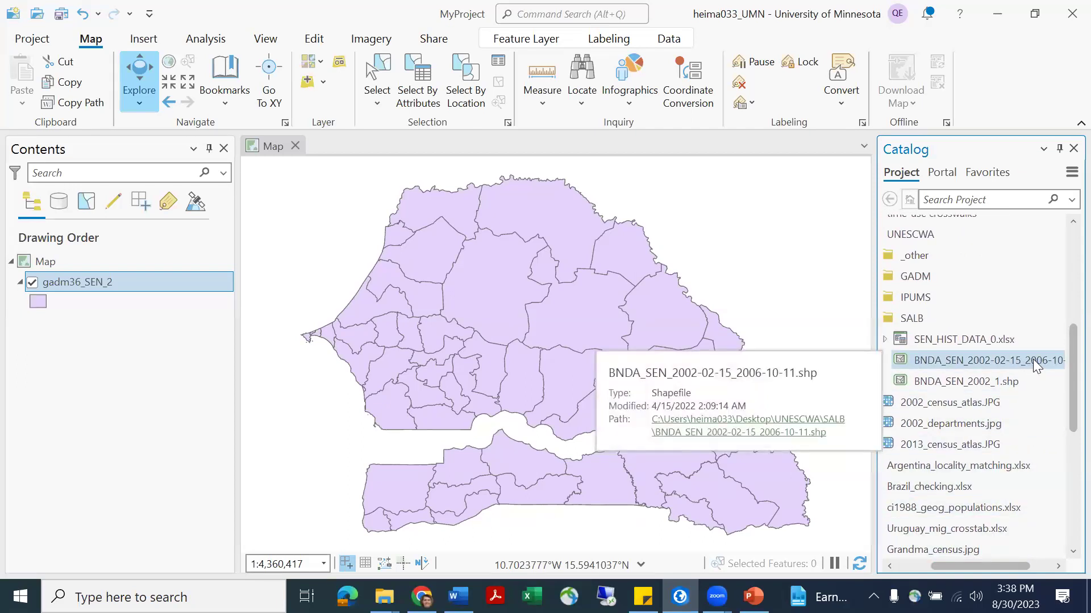
drag(1033, 359, 779, 370)
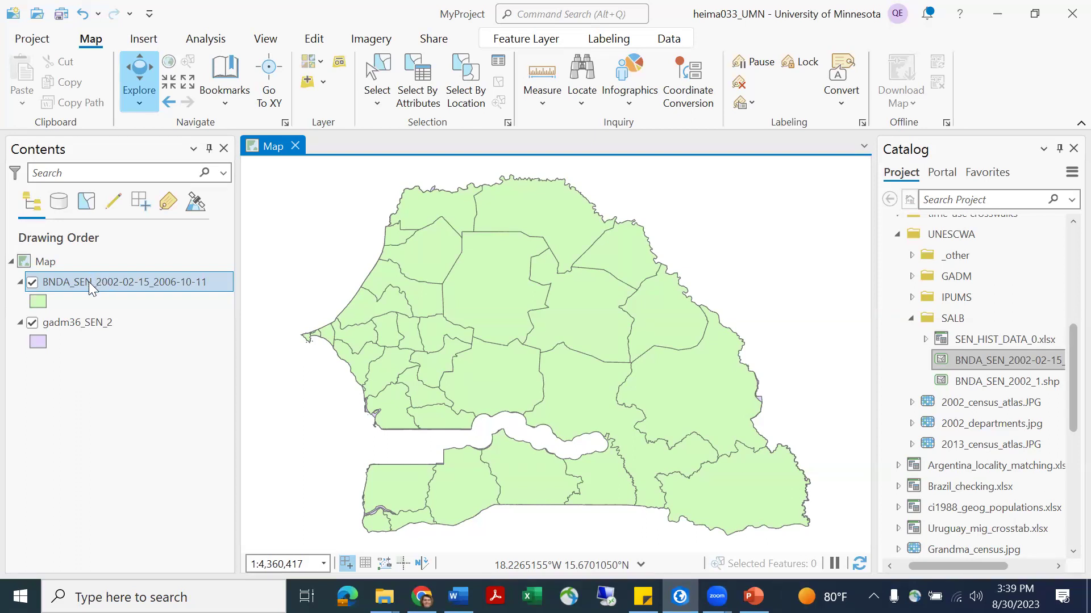
Apply the hollow 1 pt black-outline symbol to the BNDA_SEN_2002-02-15_2006-10-11 layer and change its outline color to red.
click(40, 304)
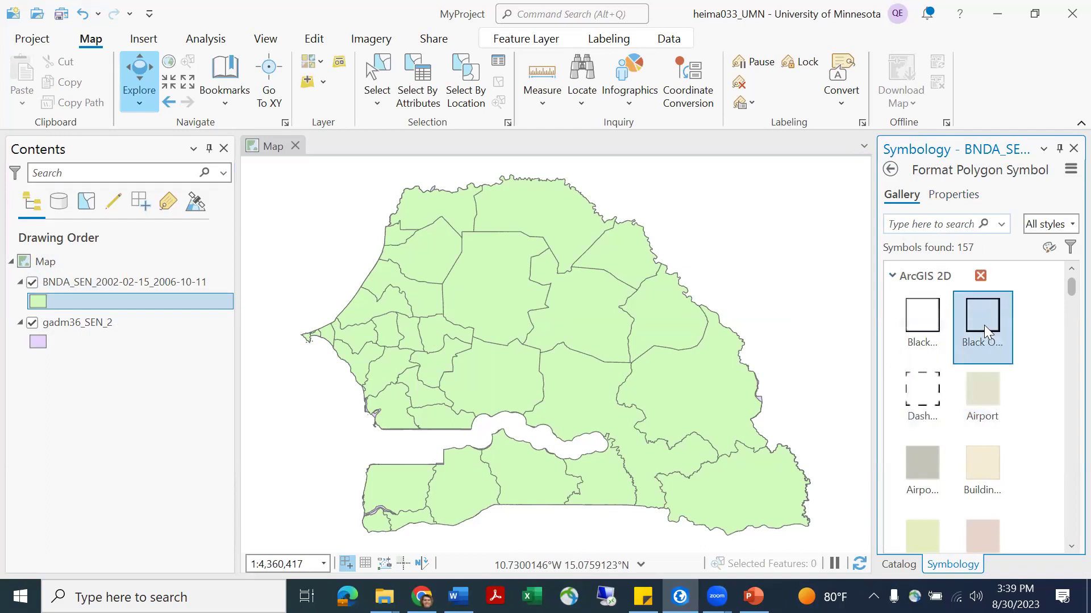
click(923, 320)
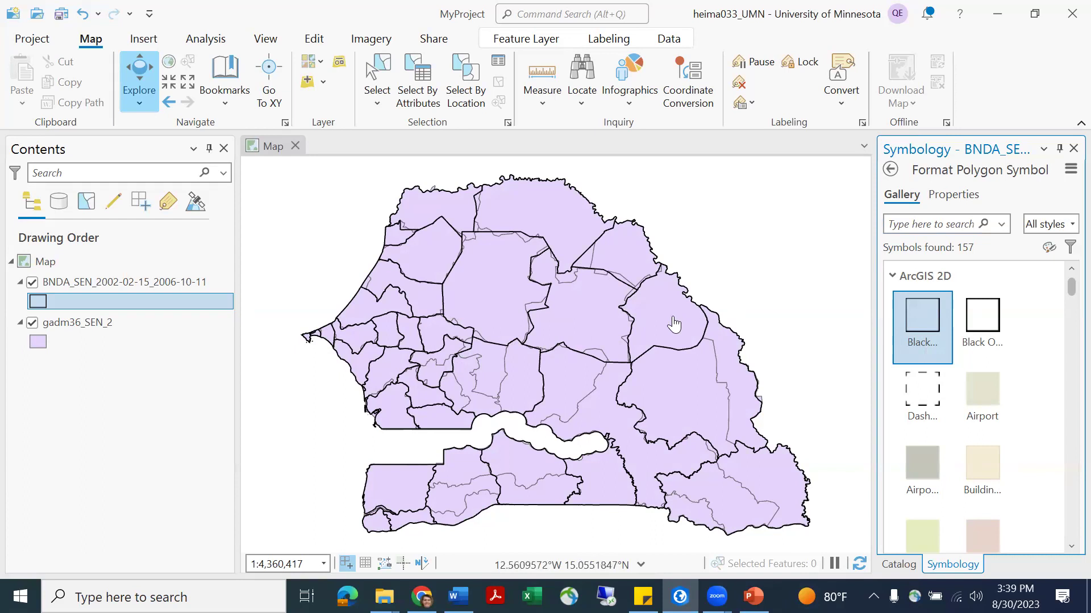
click(960, 196)
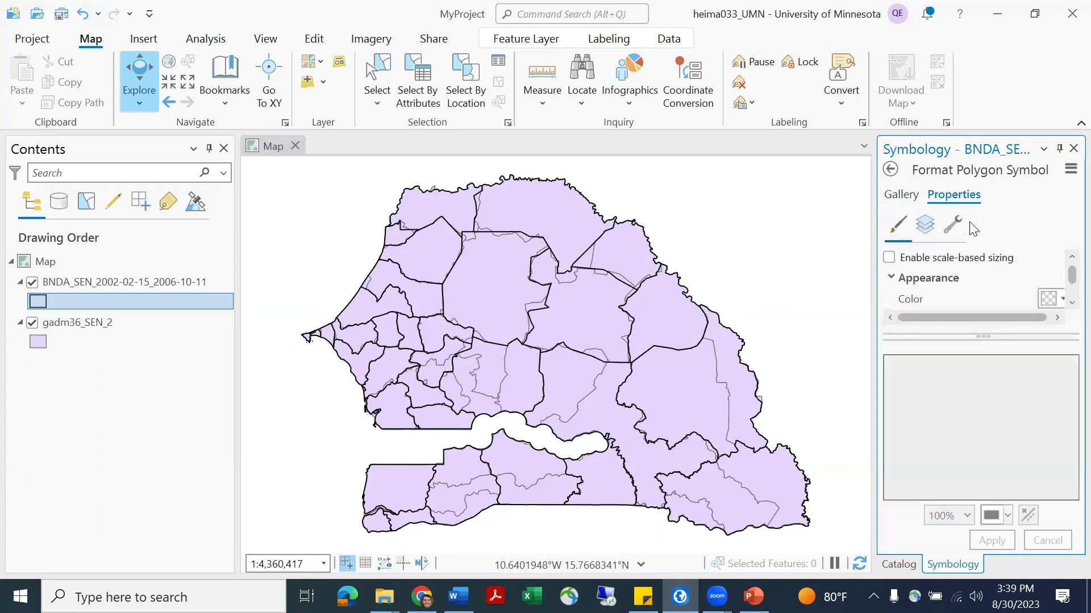
scroll(1034, 301, down, 2)
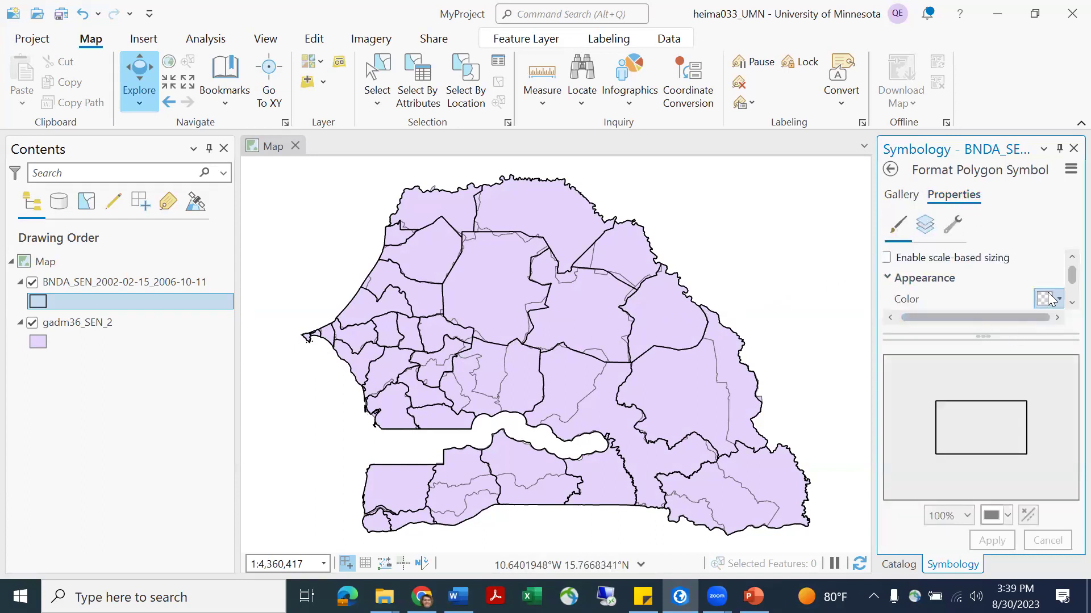
click(1057, 274)
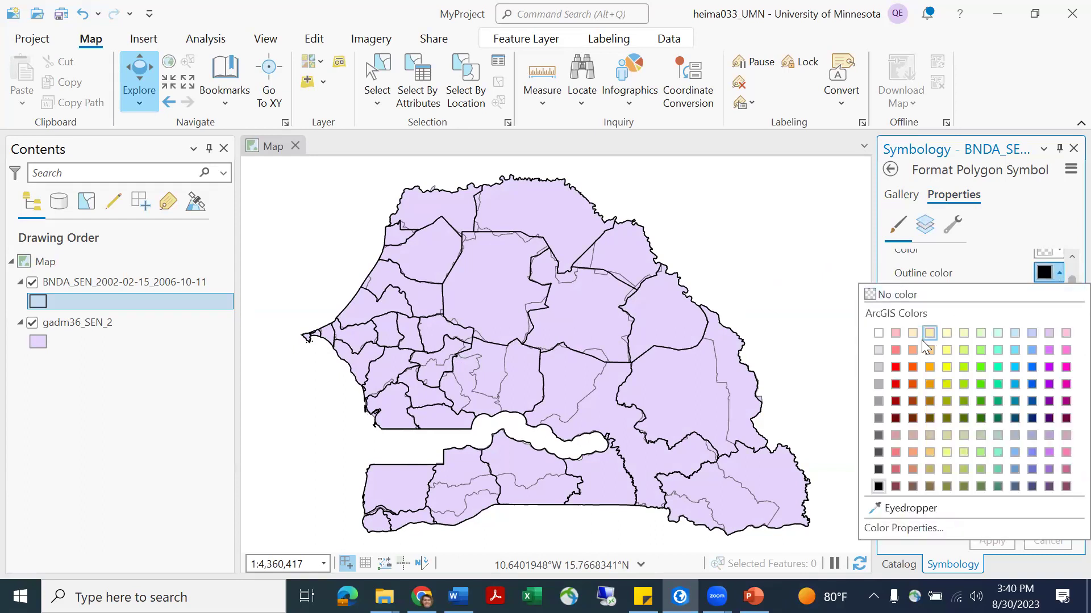
click(896, 366)
click(982, 545)
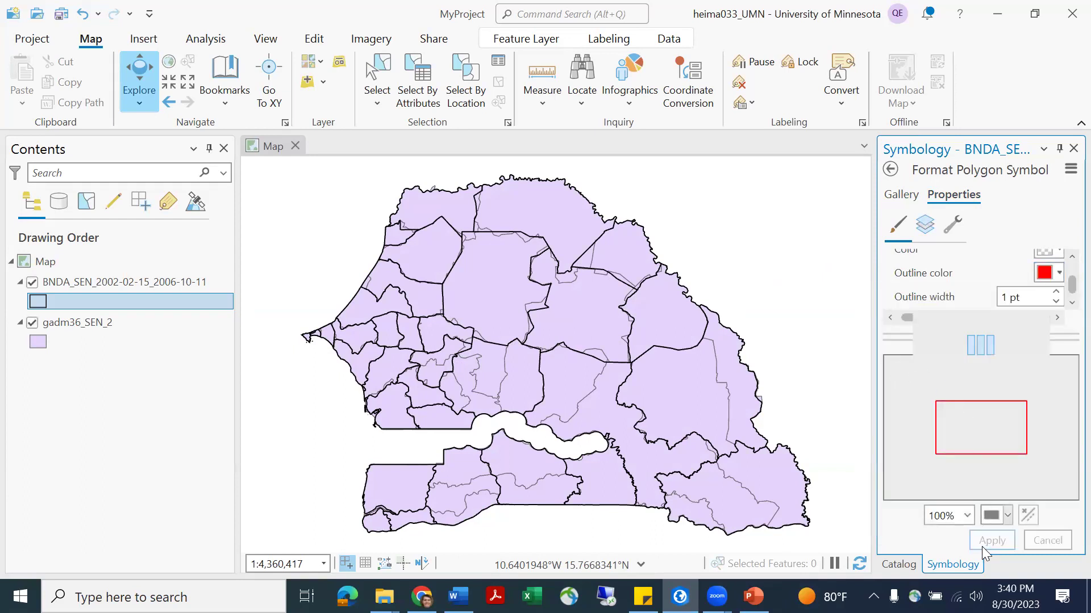
Apply the hollow 1 pt black-outline symbol to the gadm36_SEN_2 layer.
click(117, 320)
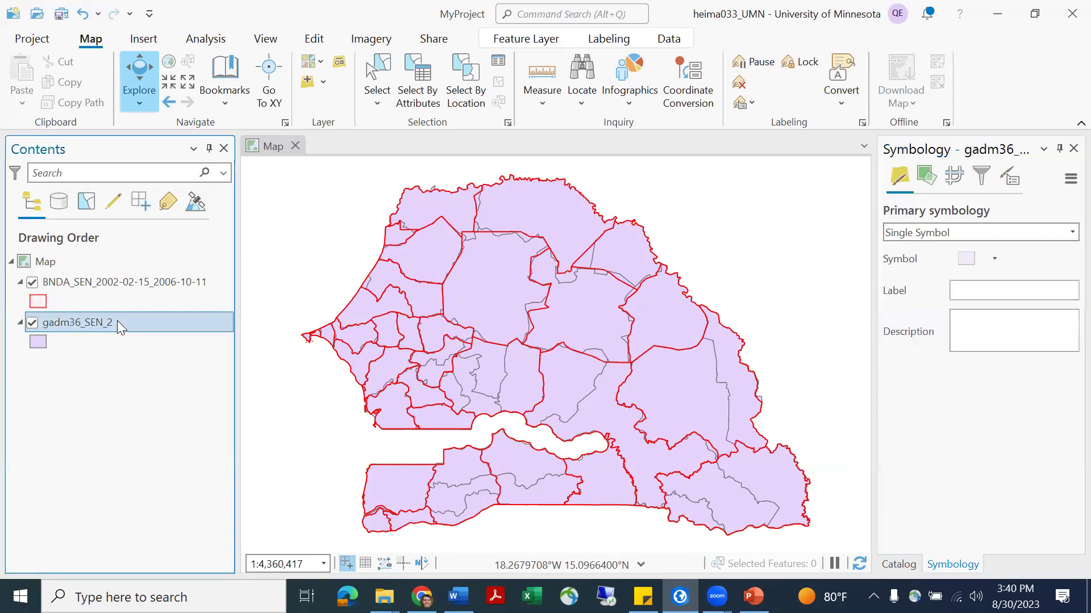
click(43, 341)
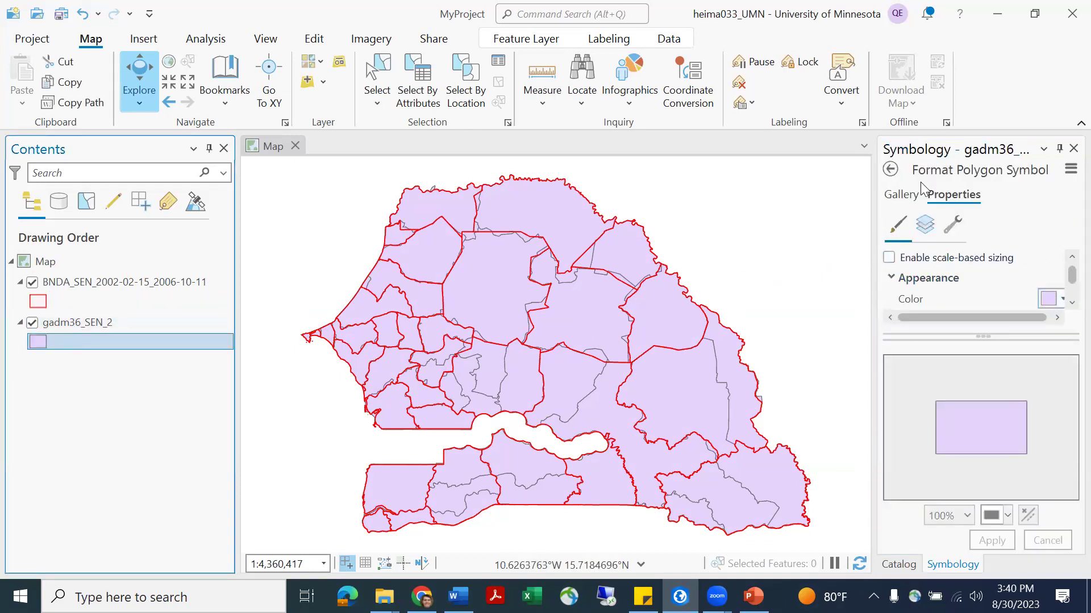
click(897, 196)
click(912, 314)
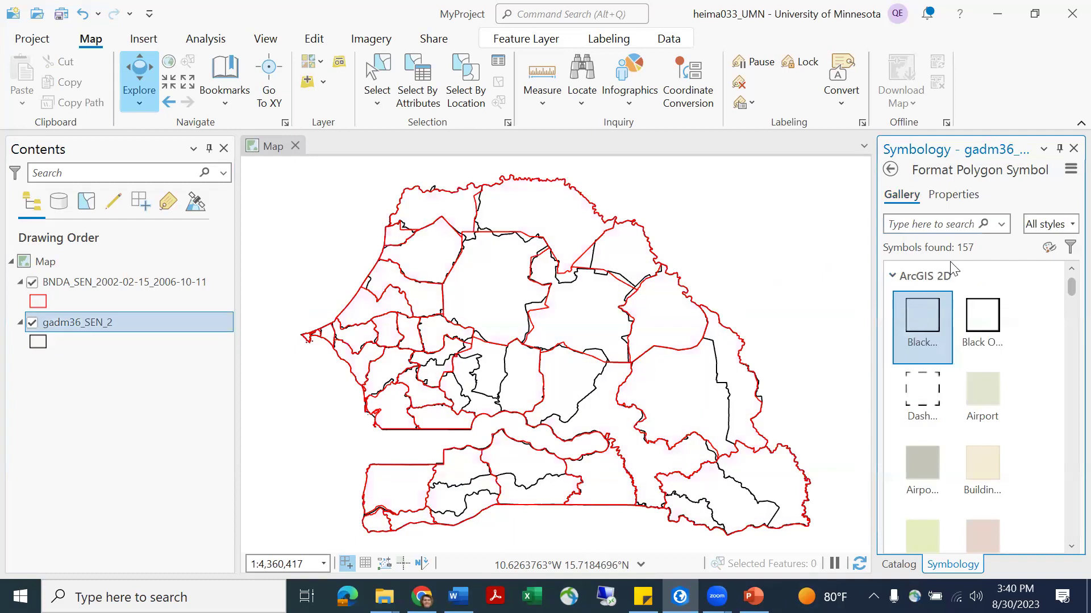
Change the outline color of the gadm36_SEN_2 layer symbol from black to blue and apply it.
click(977, 195)
scroll(1047, 284, down, 3)
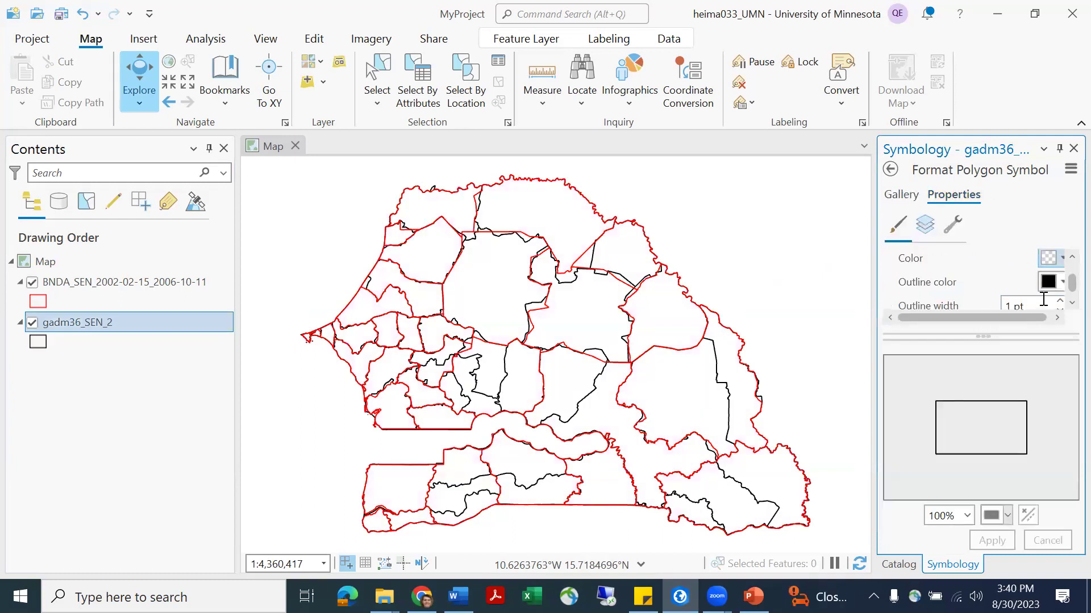
click(1052, 273)
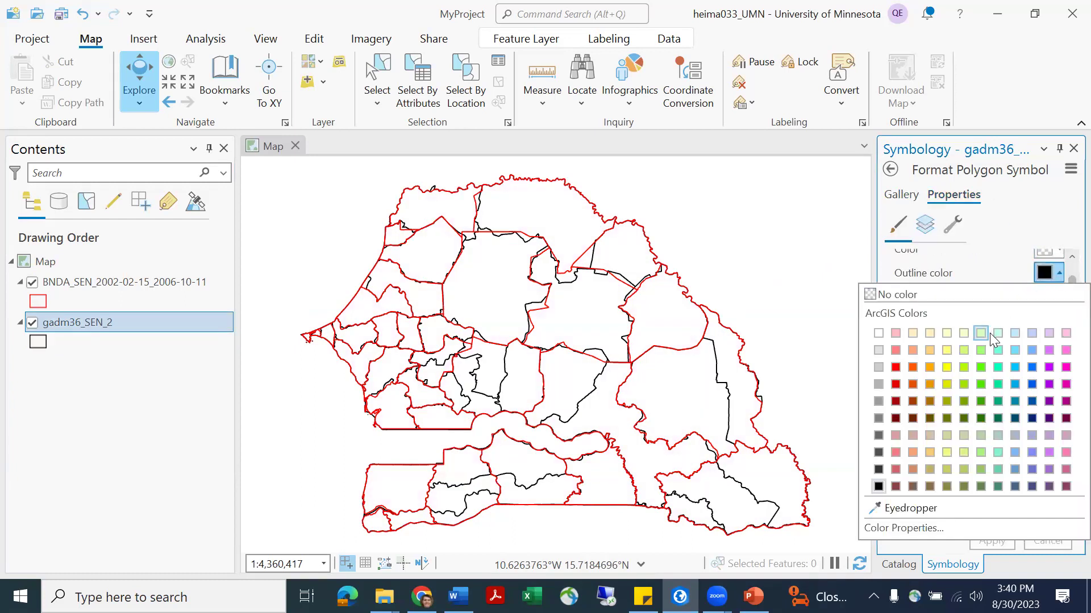
click(1031, 367)
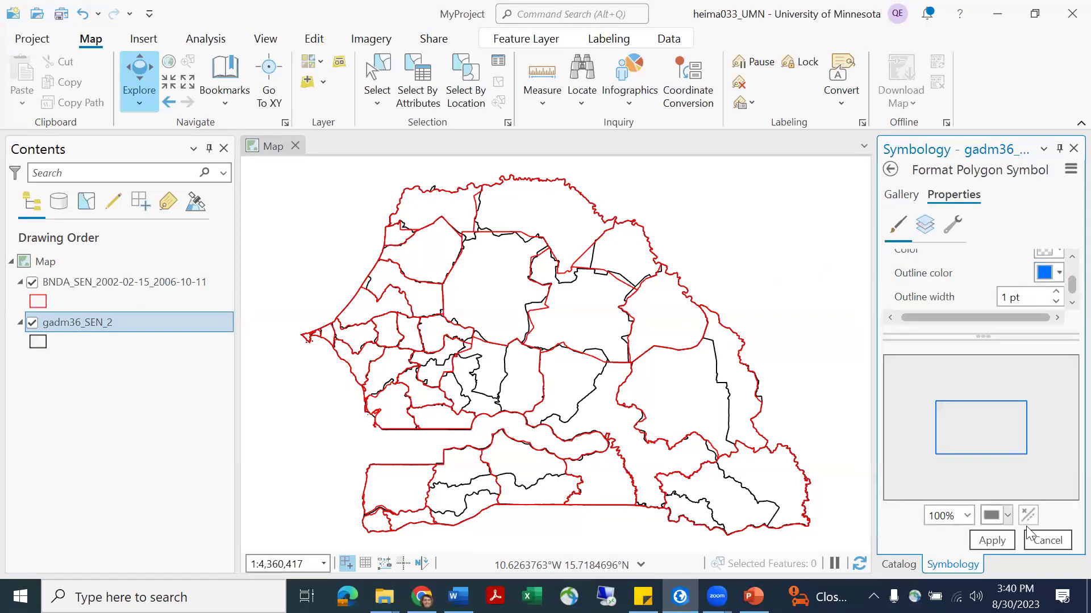
click(1009, 540)
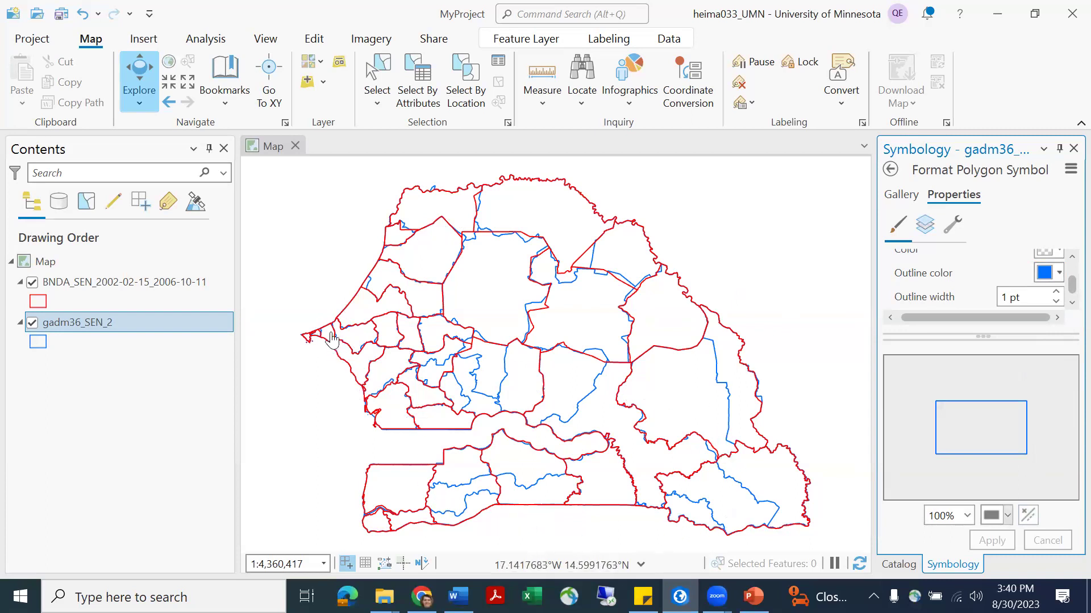
Examine where the red BNDA_SEN and blue gadm36_SEN_2 boundaries diverge, up close and across the whole country.
scroll(427, 395, up, 2)
scroll(350, 352, up, 3)
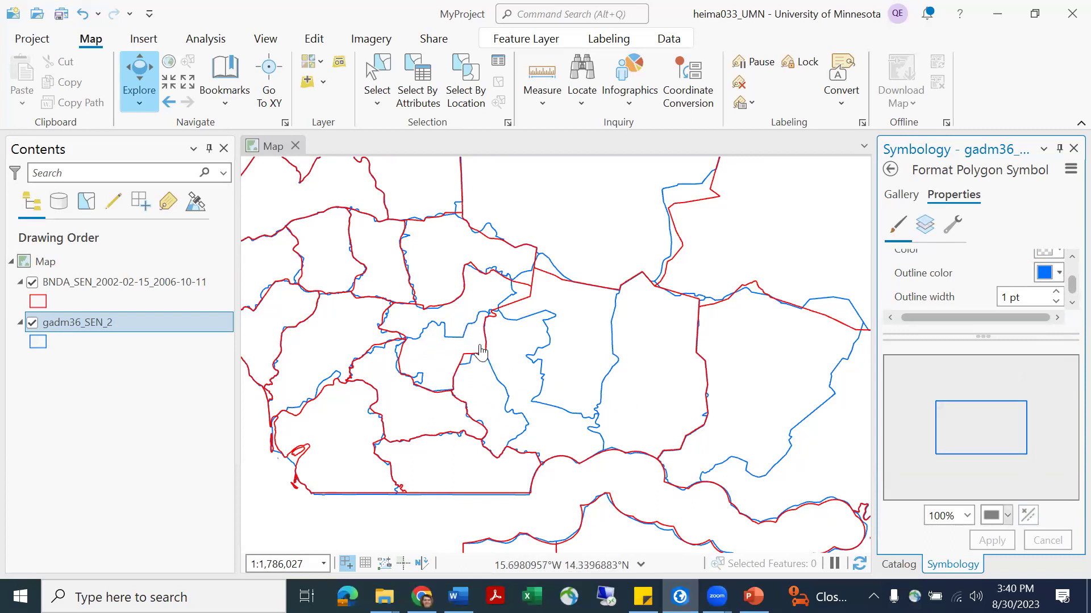
scroll(486, 335, down, 4)
scroll(494, 293, up, 2)
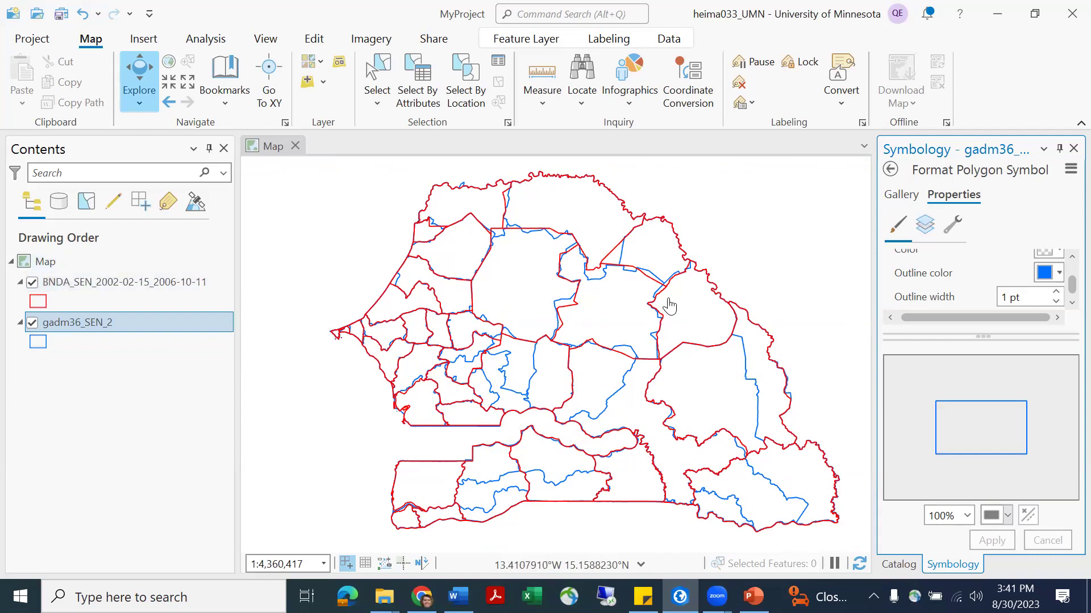
drag(669, 307, 654, 305)
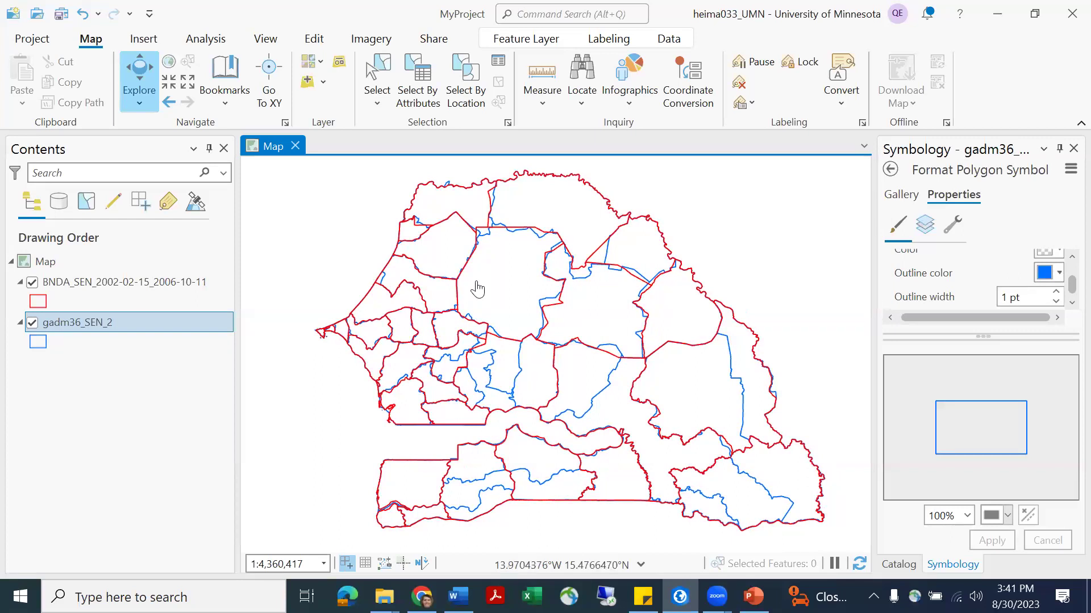
Remove the BNDA_SEN_2002-02-15_2006-10-11 layer from the map and close the symbology settings.
right_click(216, 280)
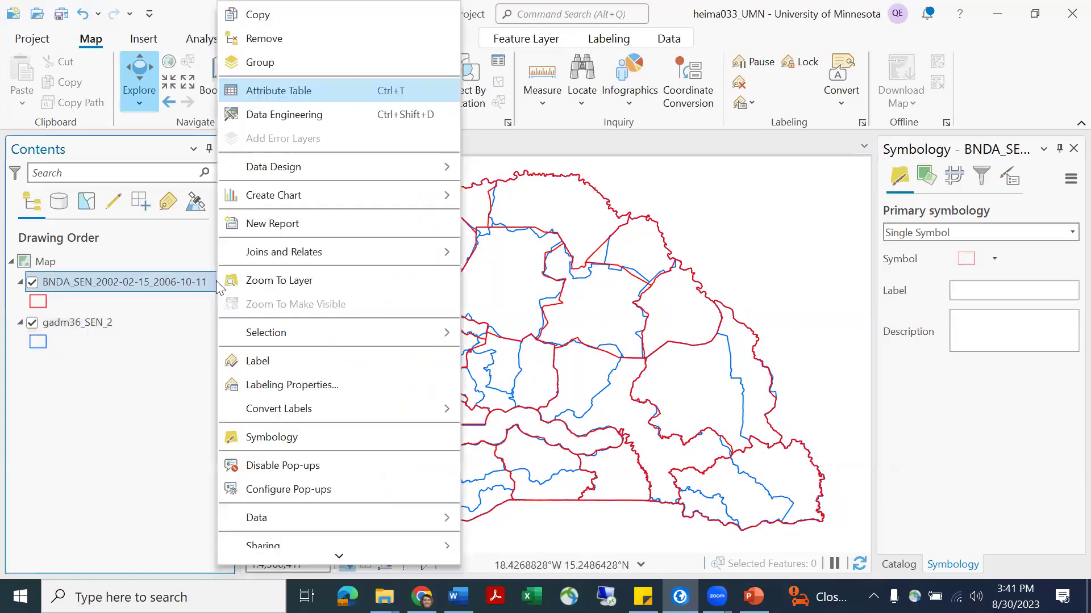
click(259, 40)
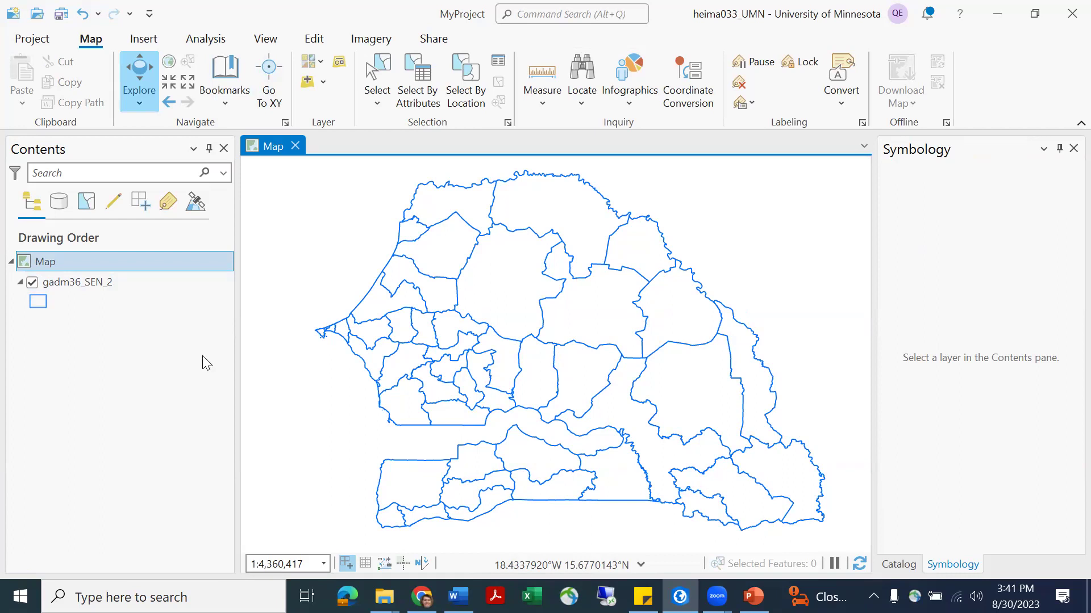
click(1073, 149)
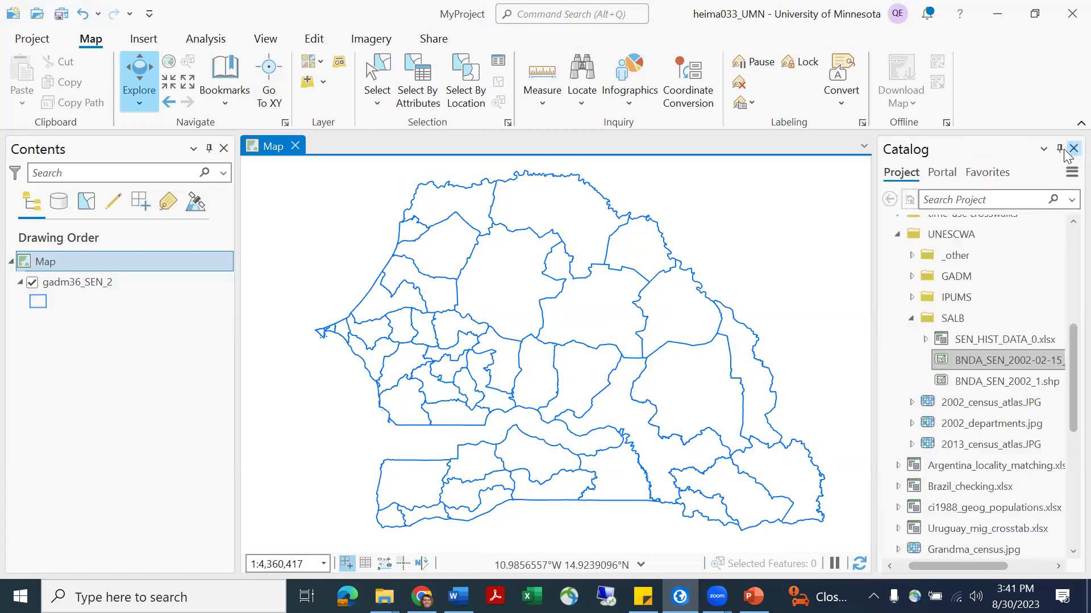
Add the 2002_departments.jpg image from the UNESCWA folder to the map and bring the whole scanned map into view.
click(990, 430)
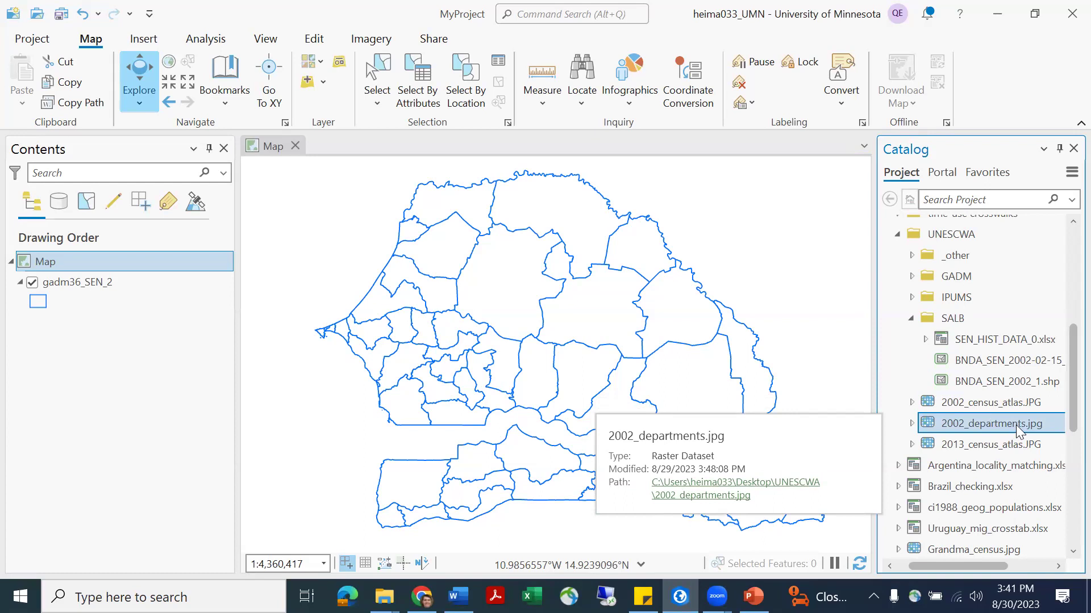
drag(1017, 430, 835, 431)
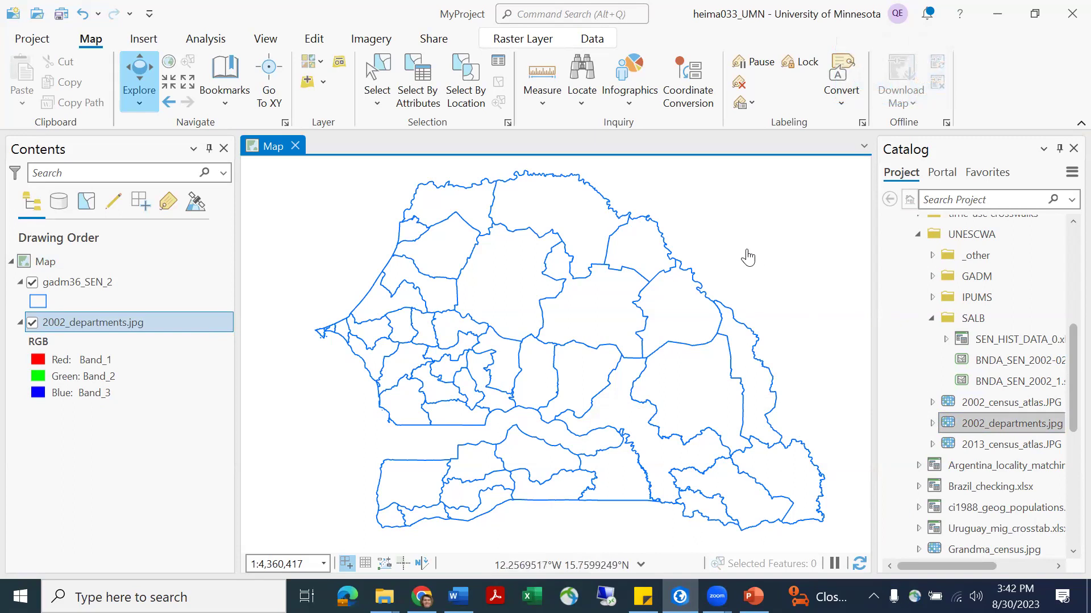
scroll(748, 347, down, 5)
scroll(550, 337, down, 4)
drag(612, 345, 432, 231)
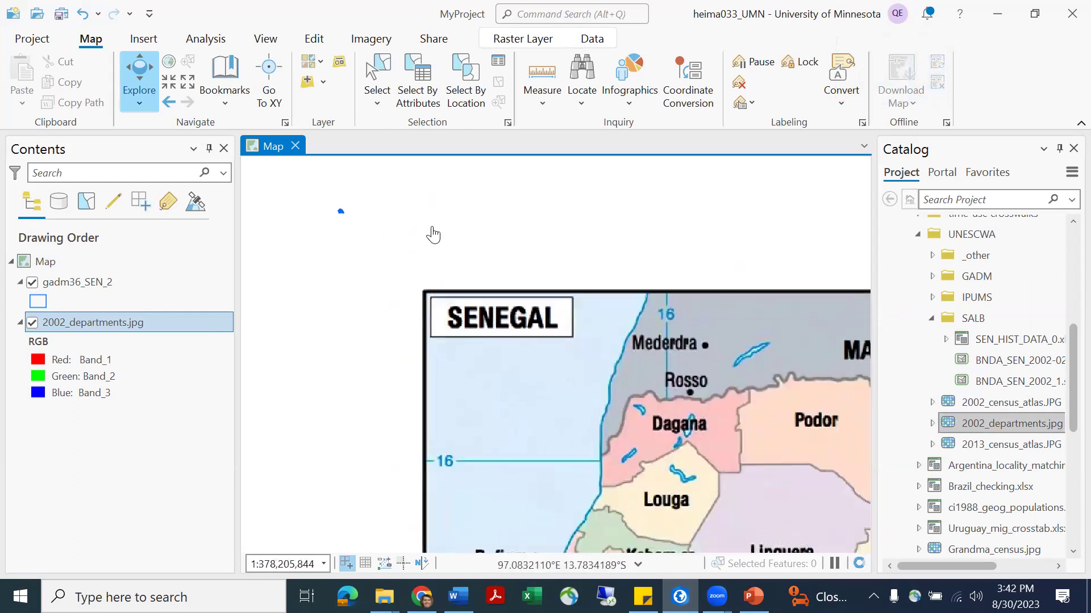
scroll(432, 234, down, 2)
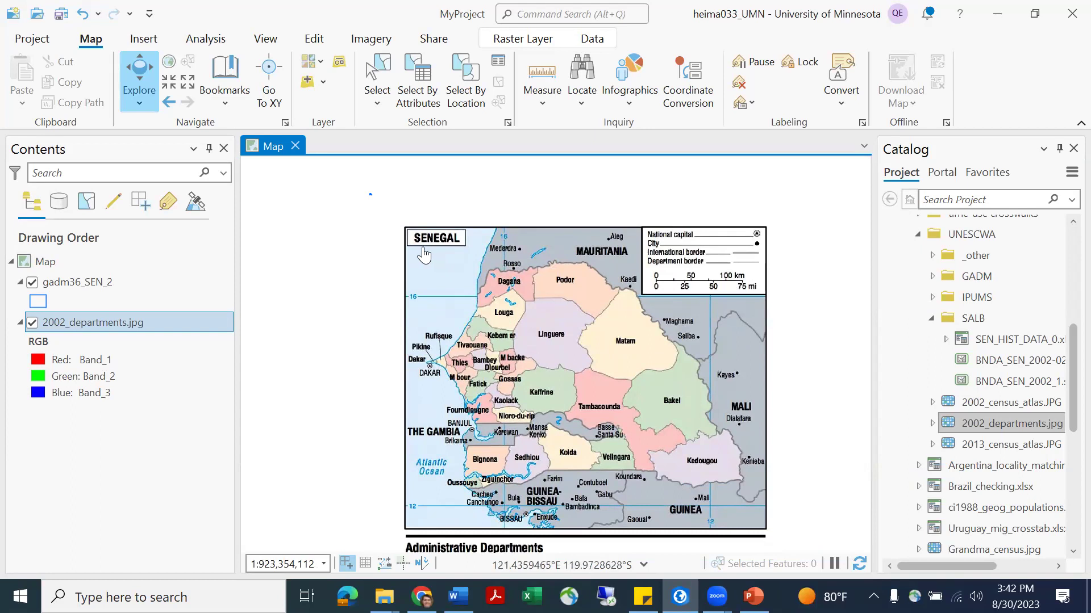
Start a georeferencing session for the 2002_departments.jpg raster layer.
click(180, 313)
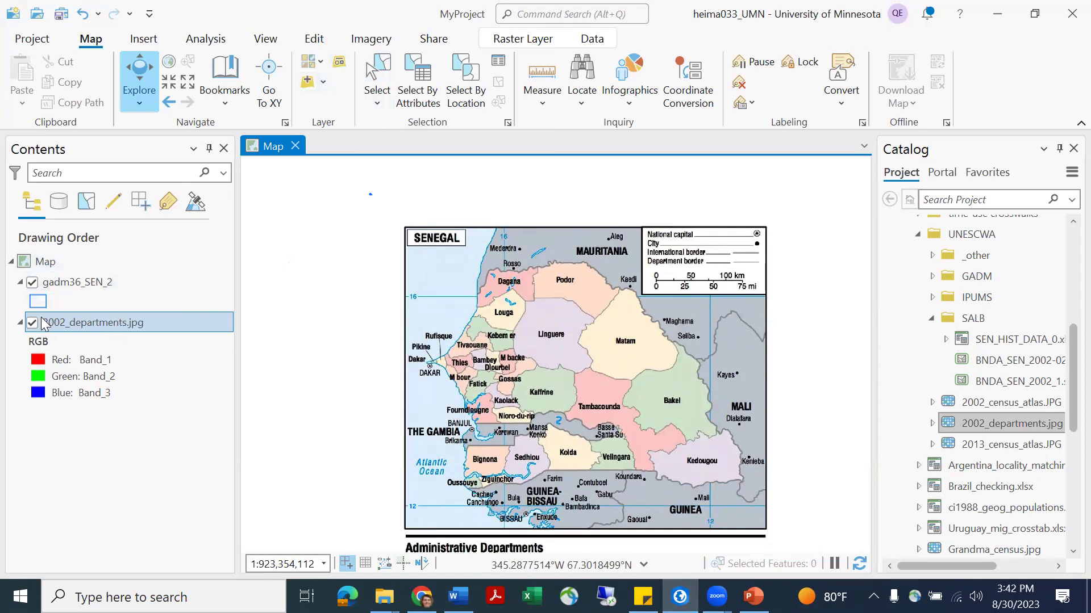
click(372, 41)
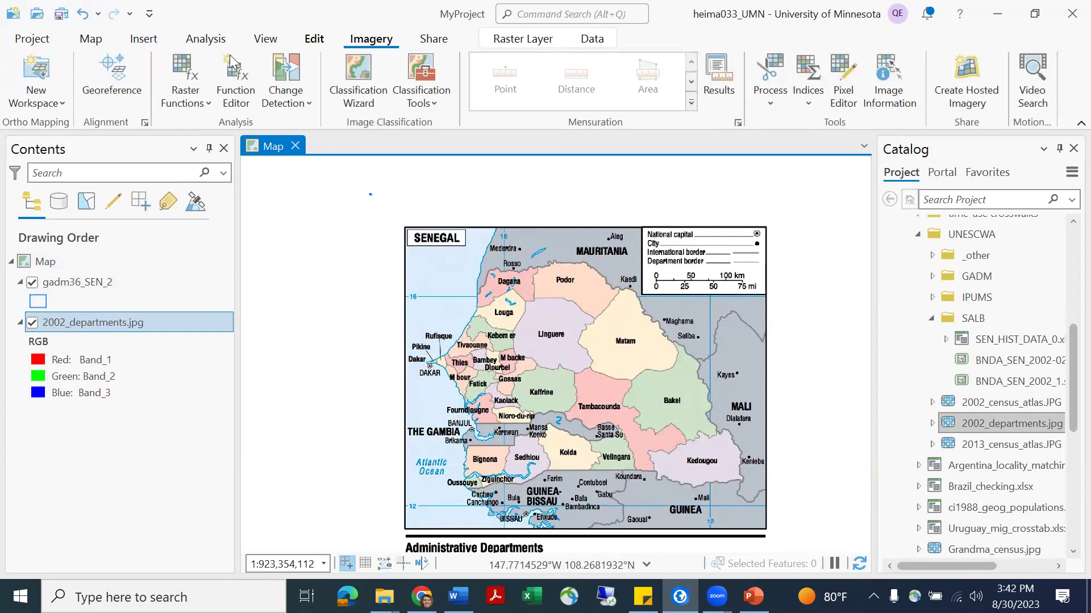
click(125, 75)
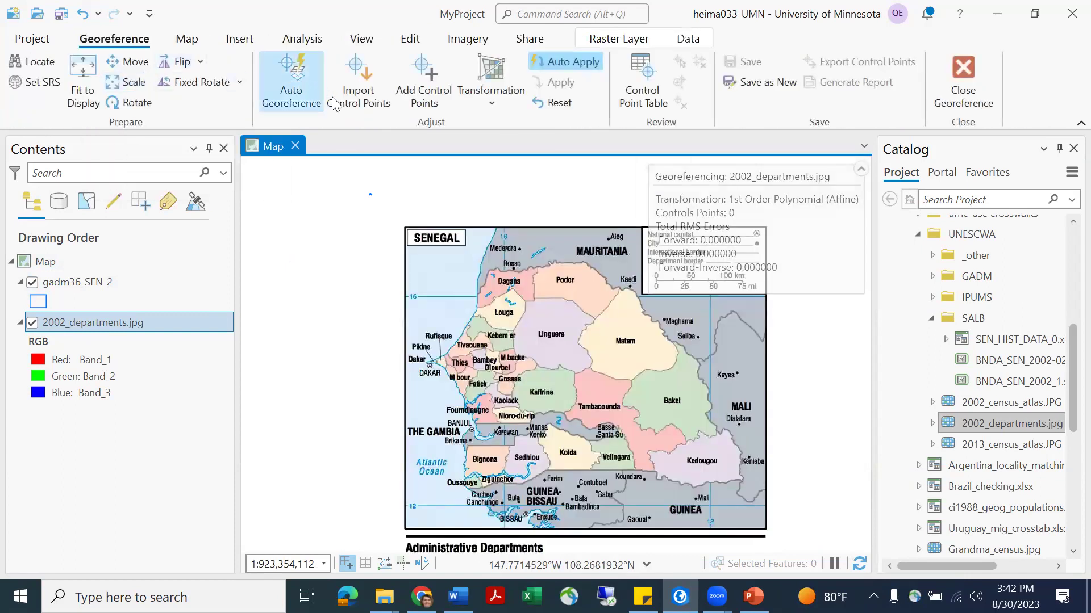
Add a control point linking the Dakar peninsula's western tip on the scanned image to the matching gadm36_SEN_2 vertex.
click(438, 82)
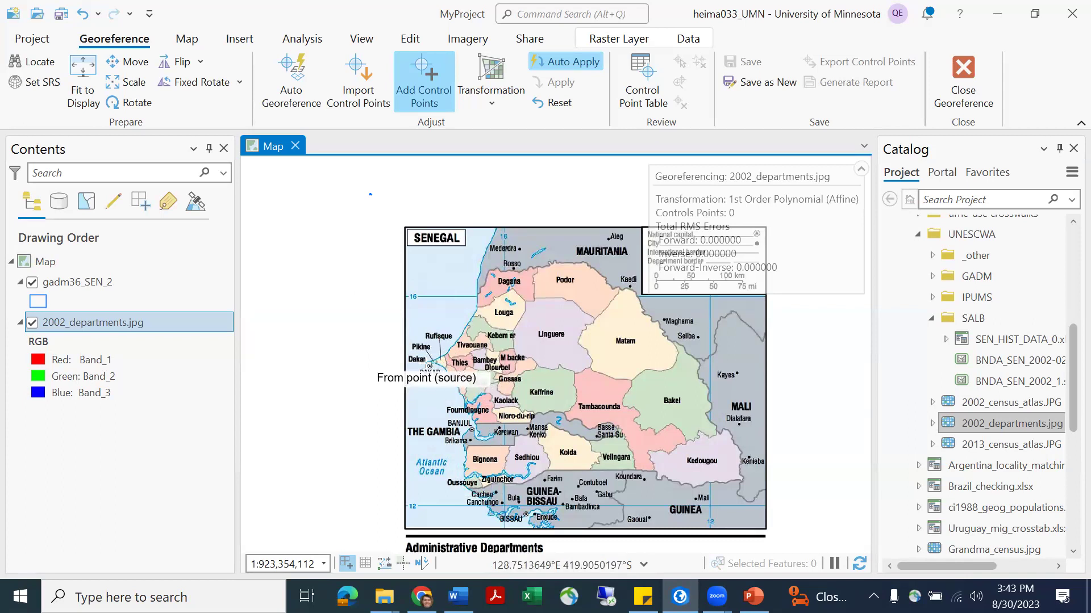
scroll(429, 366, up, 2)
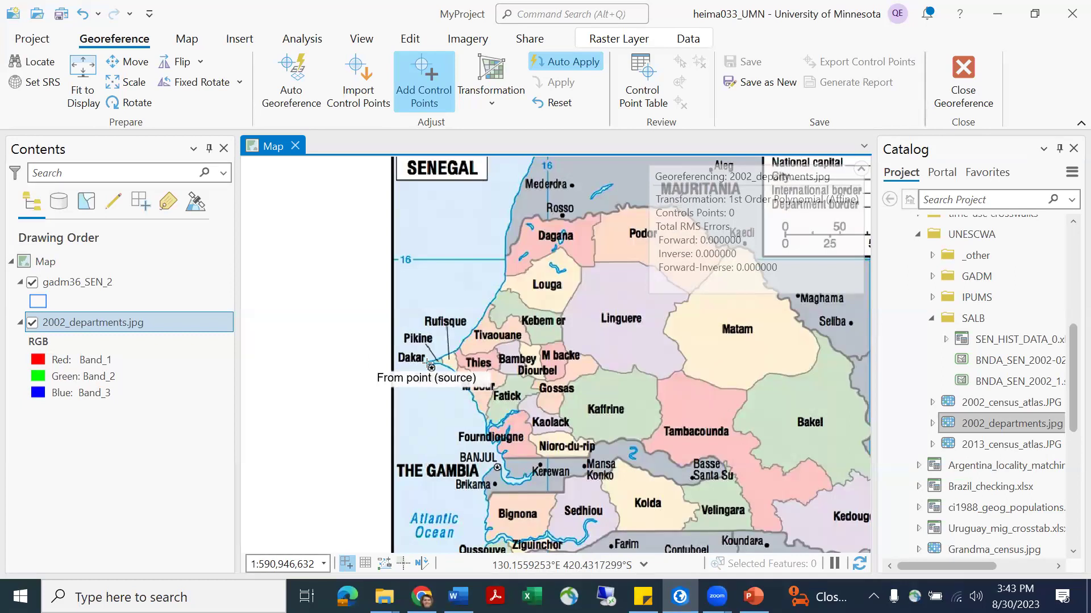
click(428, 364)
scroll(420, 357, up, 1)
scroll(421, 358, down, 1)
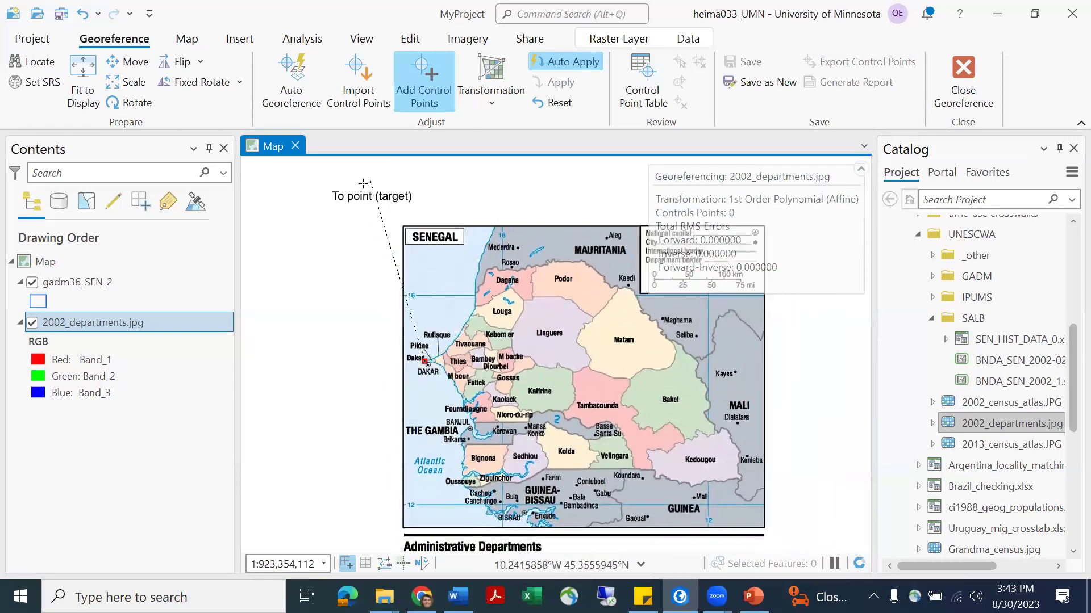
scroll(375, 191, up, 6)
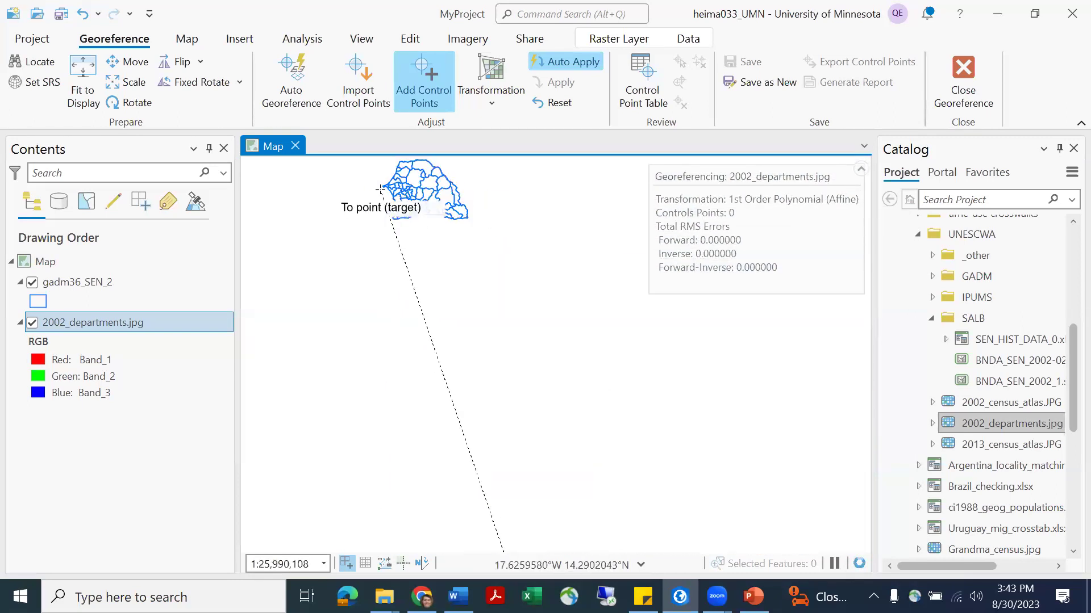
scroll(380, 183, up, 3)
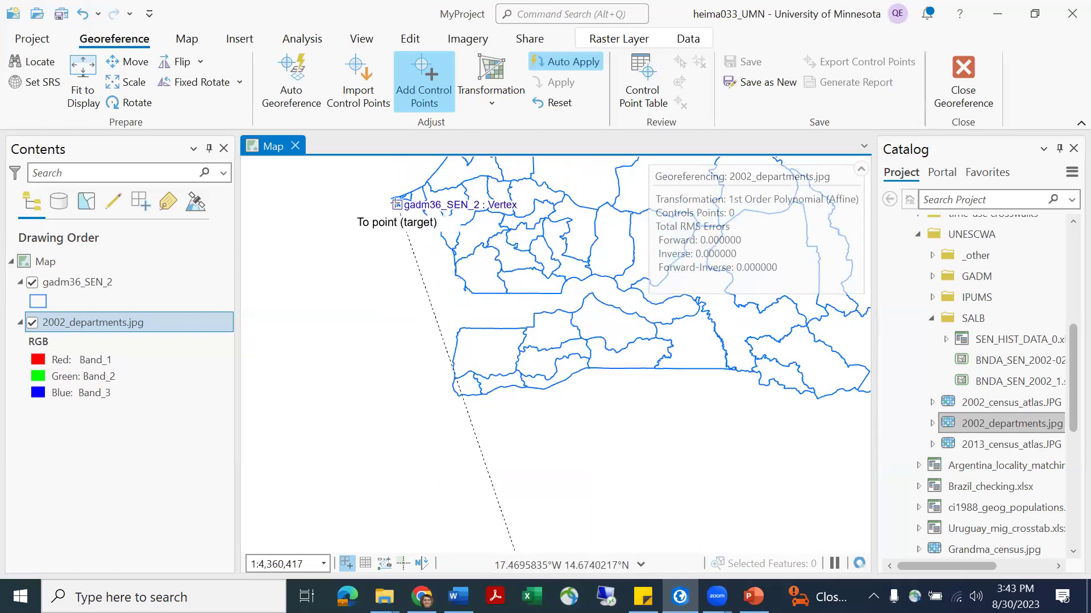
click(394, 211)
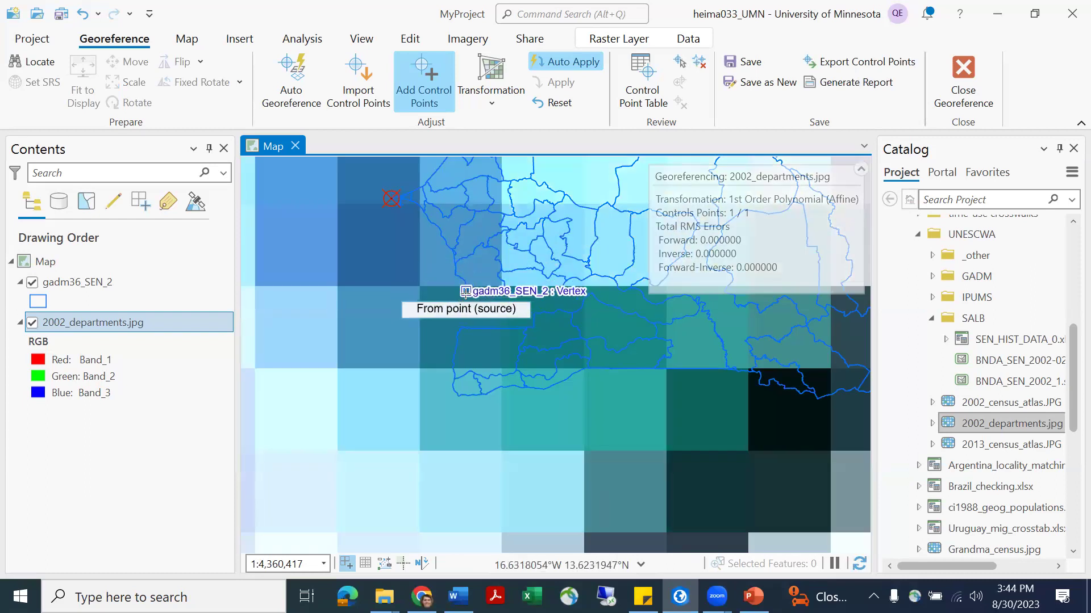
Add a second control point linking Kedougou's southeastern border corner on the scanned image to the matching gadm36_SEN_2 vertex.
scroll(467, 291, down, 4)
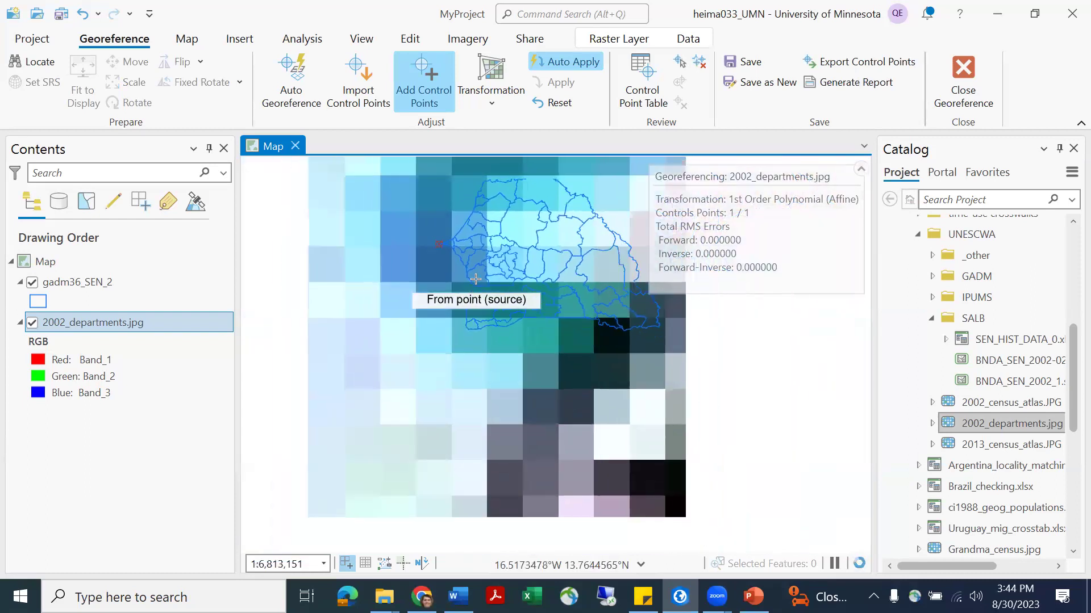
scroll(467, 275, down, 5)
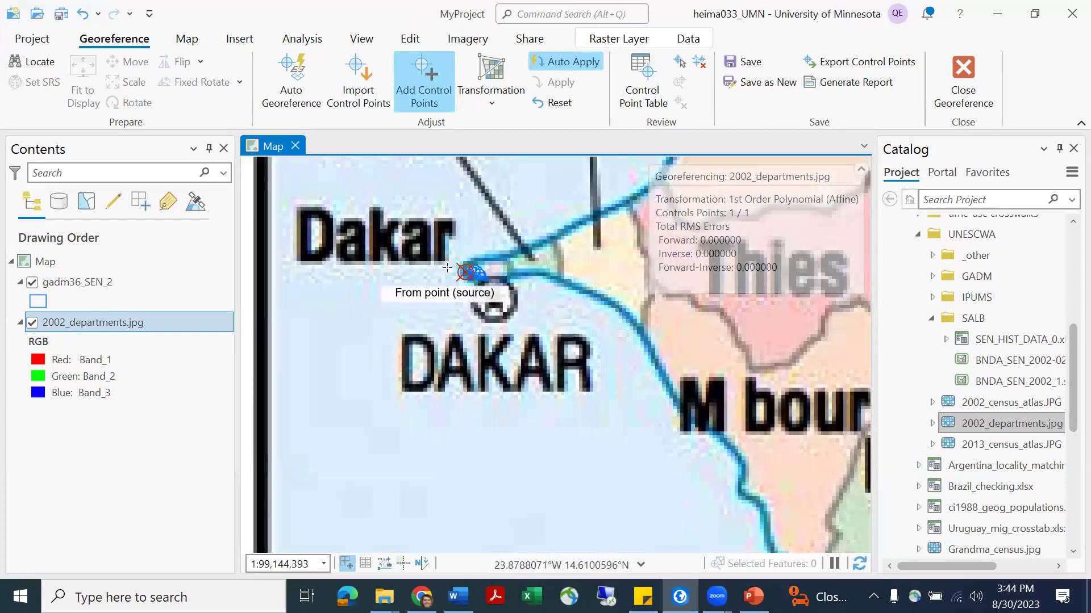
scroll(474, 288, down, 5)
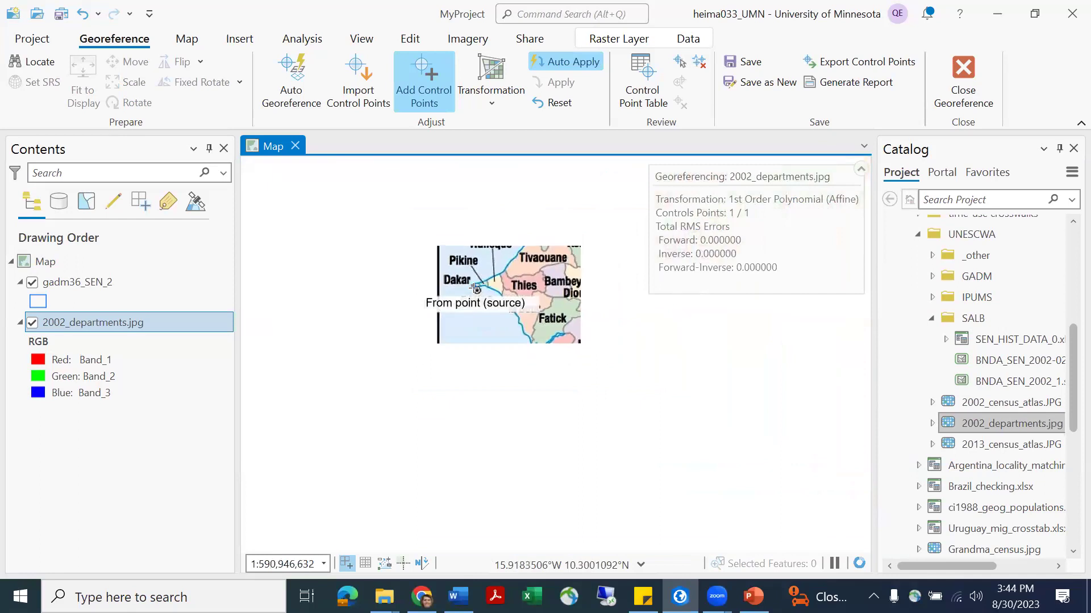
scroll(386, 290, down, 1)
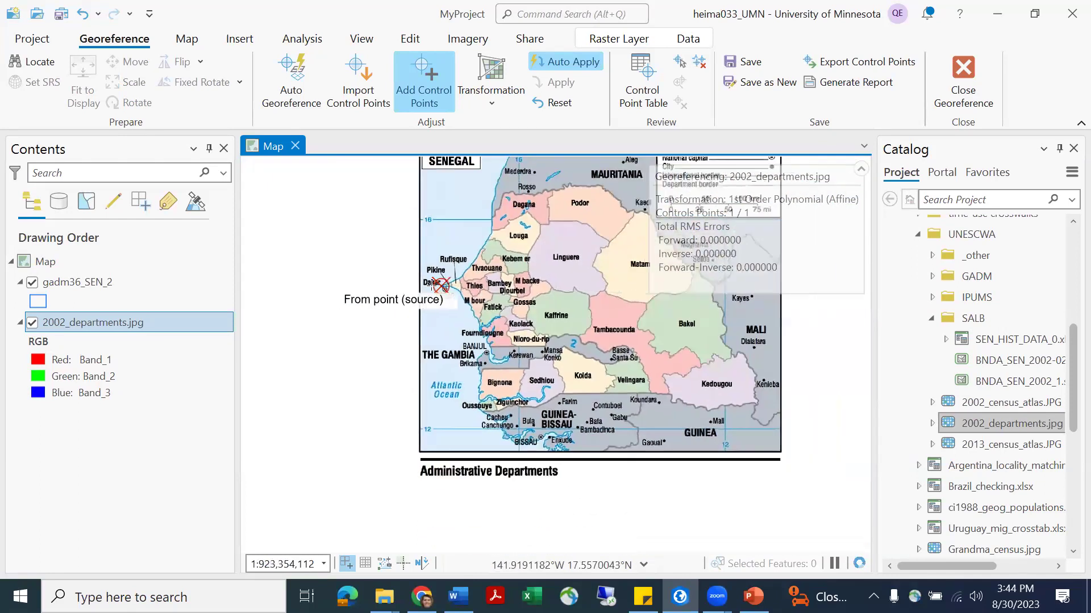
scroll(757, 405, up, 1)
click(756, 407)
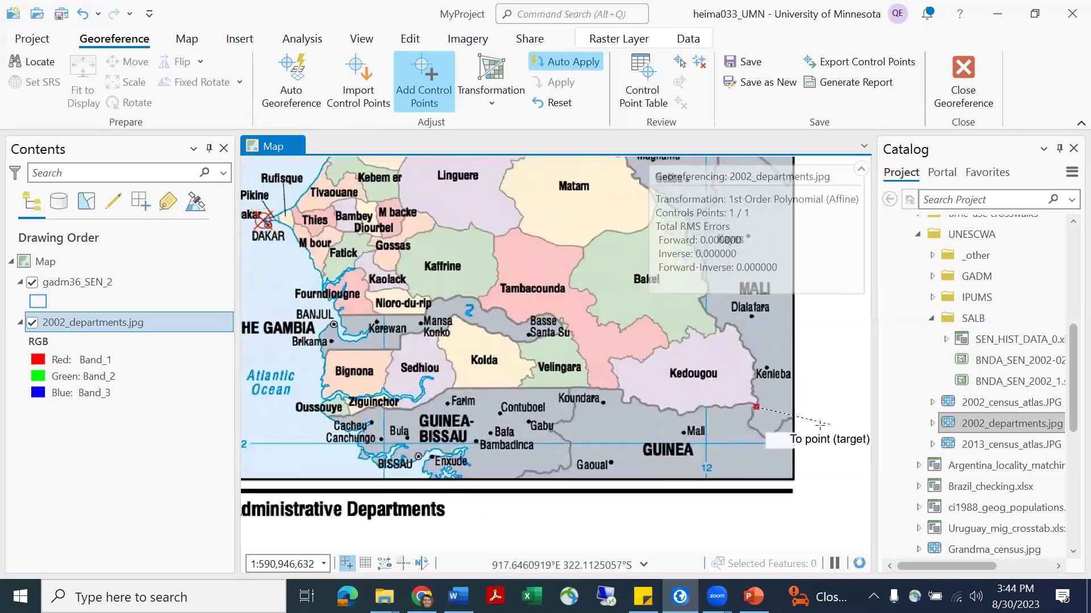
scroll(262, 225, up, 3)
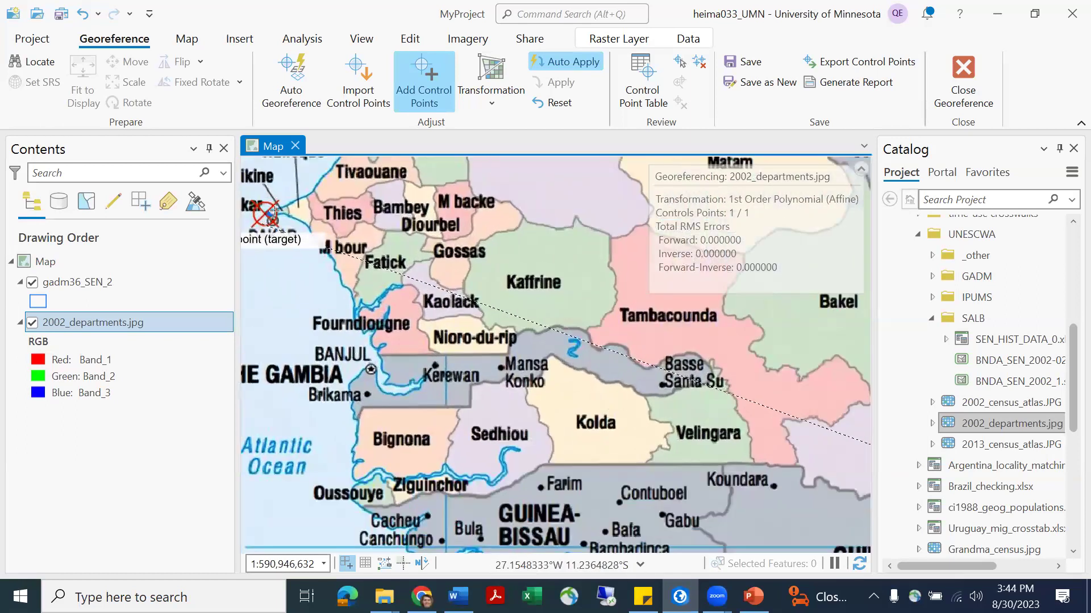
scroll(287, 205, up, 6)
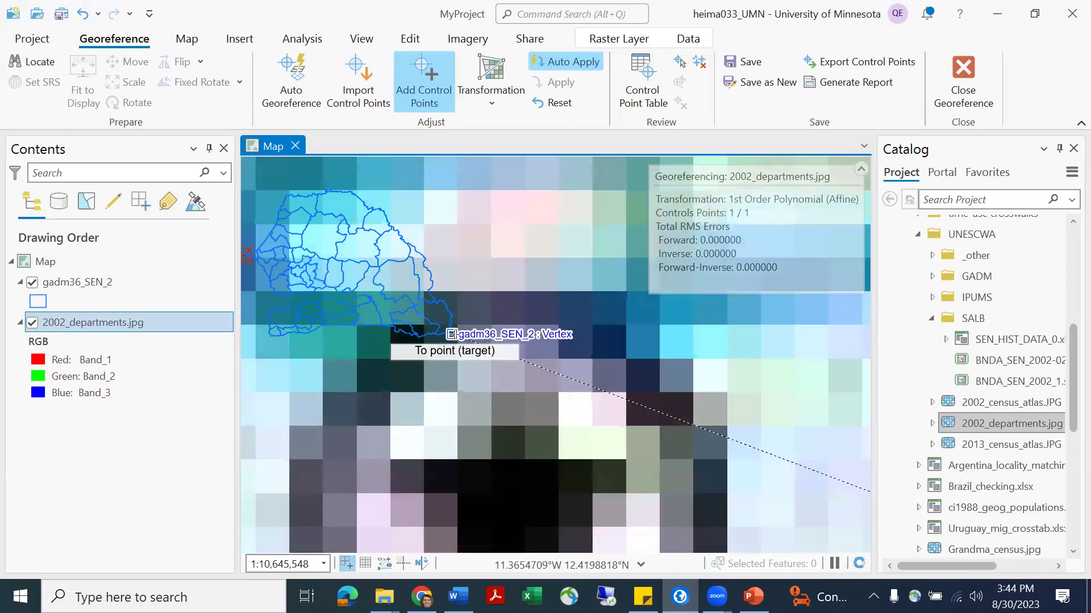
click(455, 334)
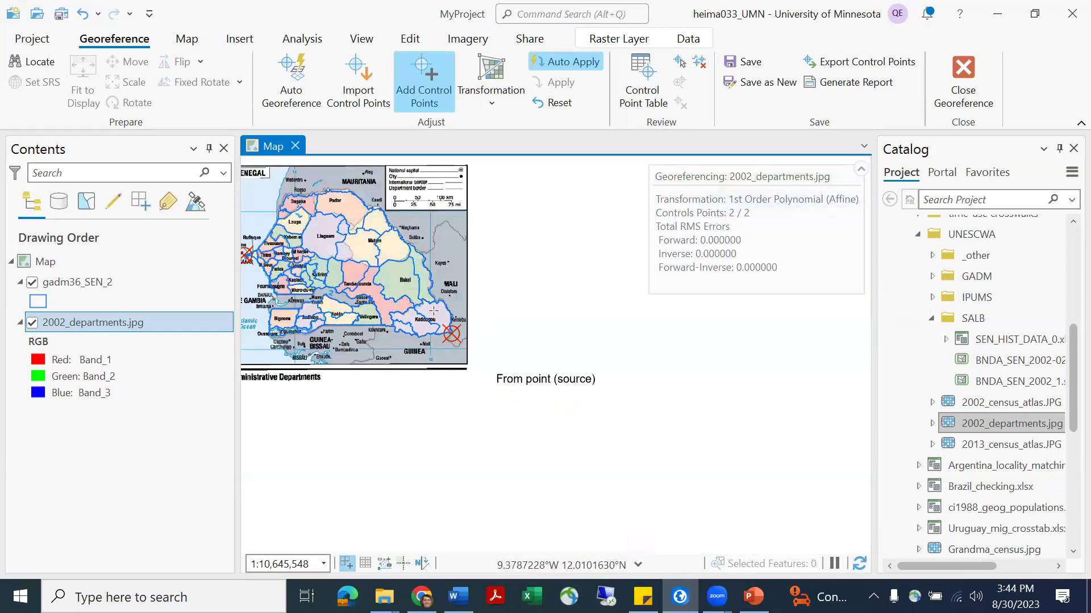
Add a third control point linking Oussouye's southwestern coastal corner on the scanned image to the matching gadm36_SEN_2 vertex.
scroll(568, 409, down, 1)
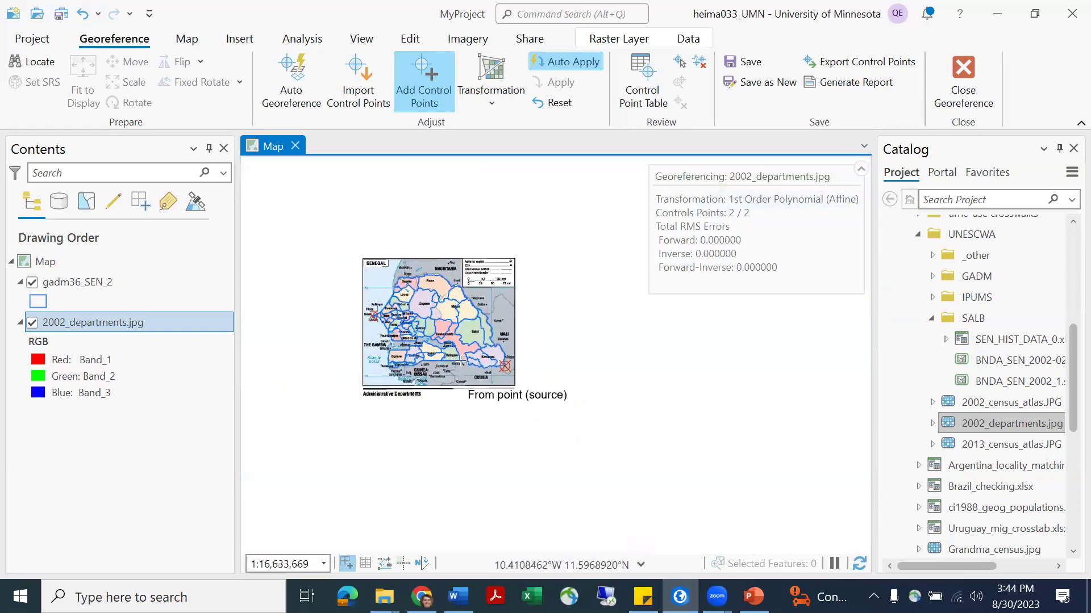
scroll(409, 370, up, 3)
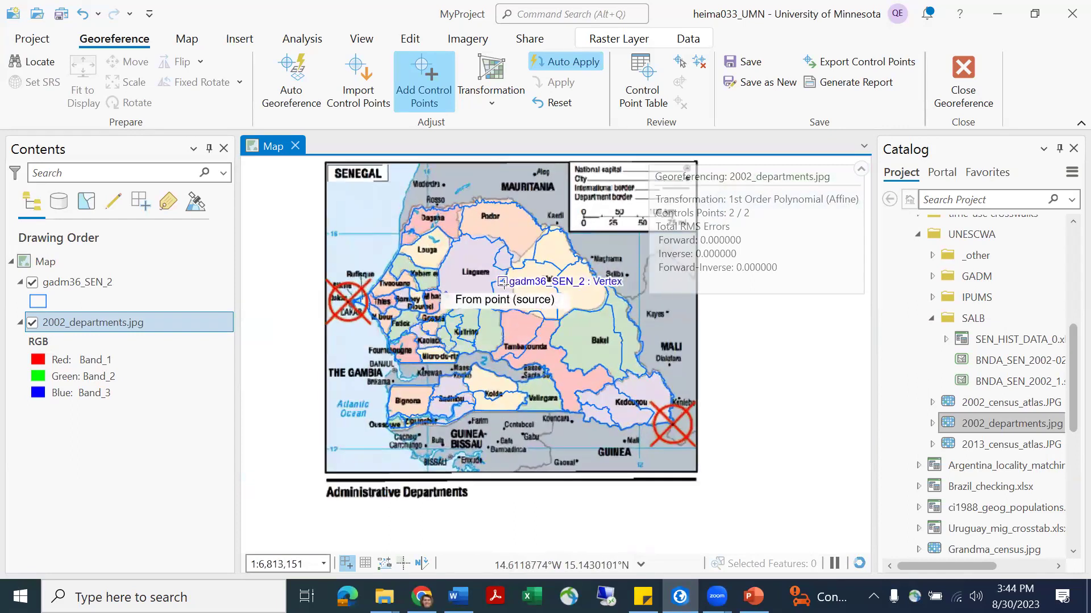
scroll(506, 293, up, 2)
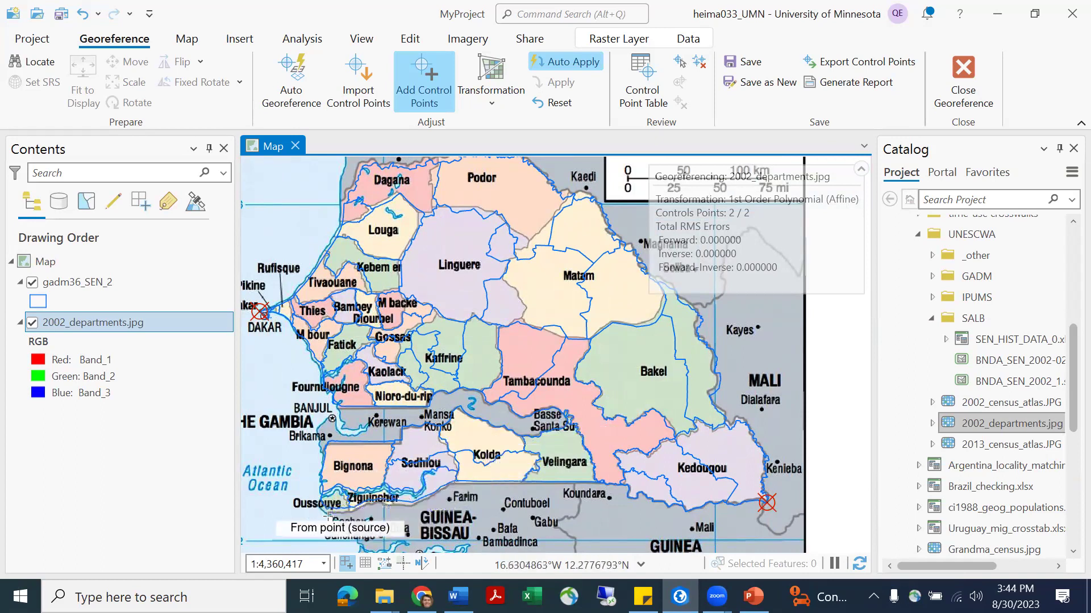
scroll(321, 510, up, 2)
scroll(321, 510, up, 3)
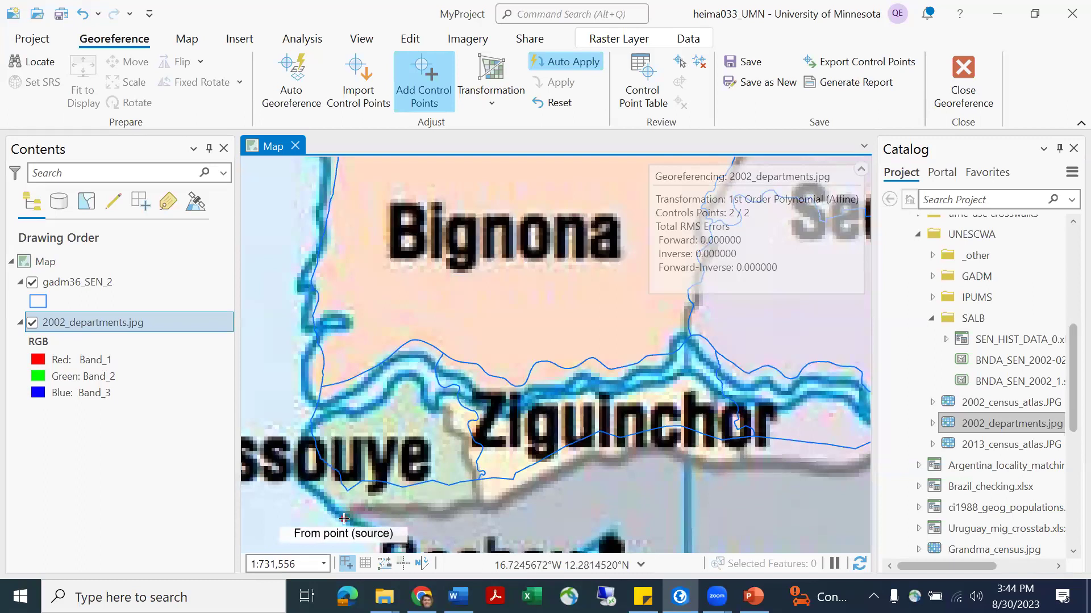
click(348, 499)
click(348, 489)
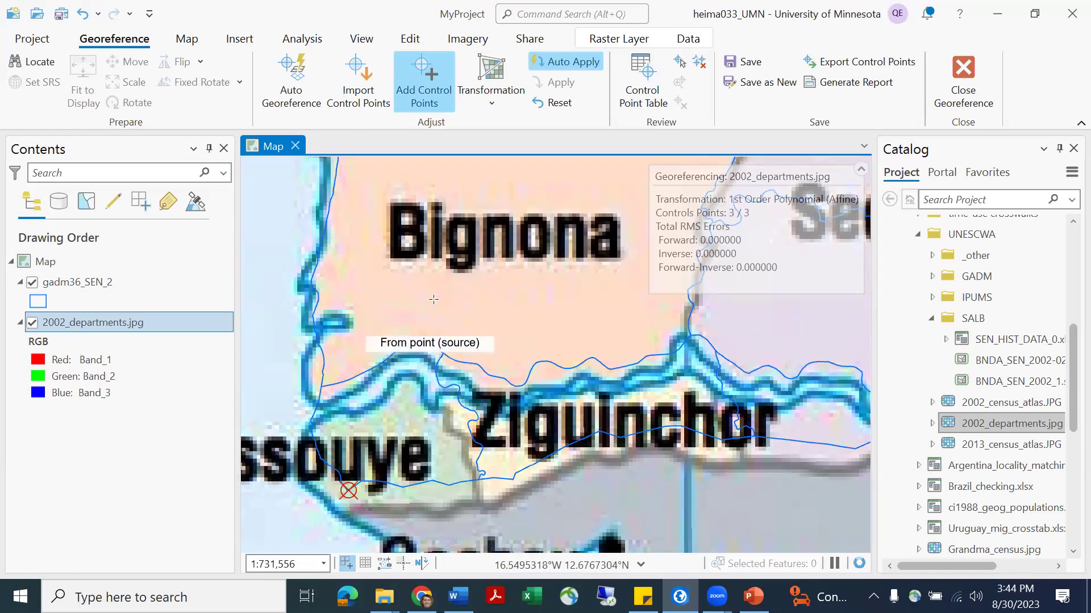
Add a fourth control point linking the bend in Podor's Mauritania border on the scanned image to the matching gadm36_SEN_2 vertex.
scroll(433, 262, down, 5)
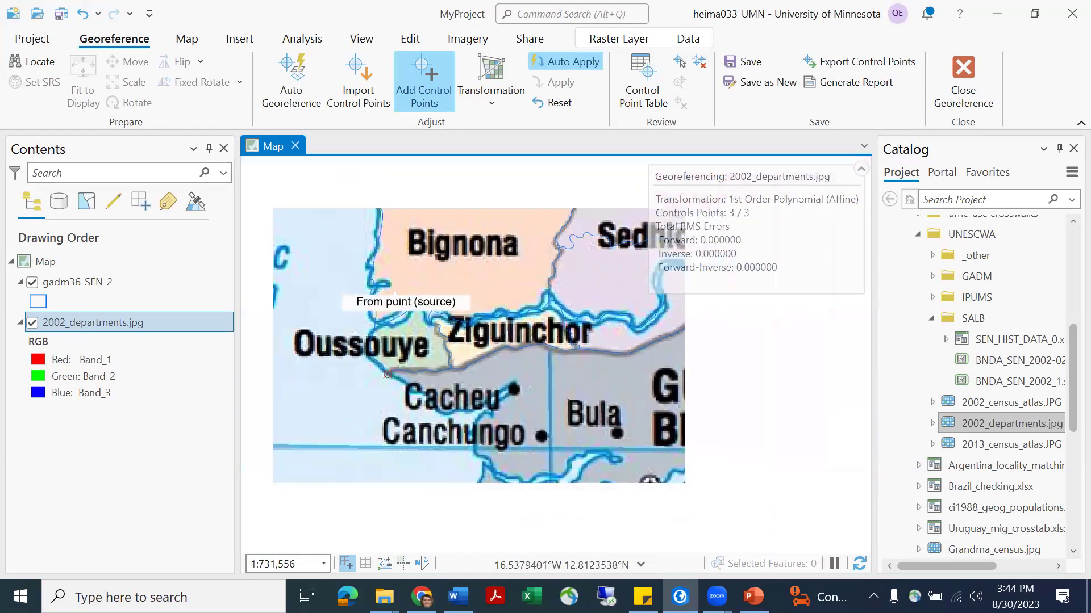
scroll(492, 314, down, 2)
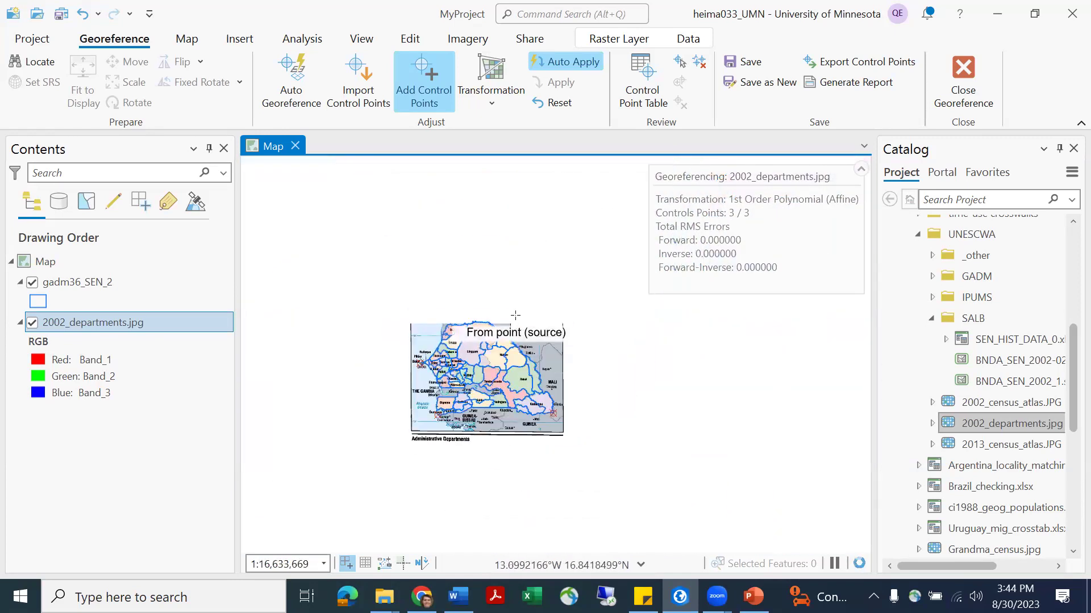
scroll(486, 314, up, 4)
scroll(400, 341, up, 3)
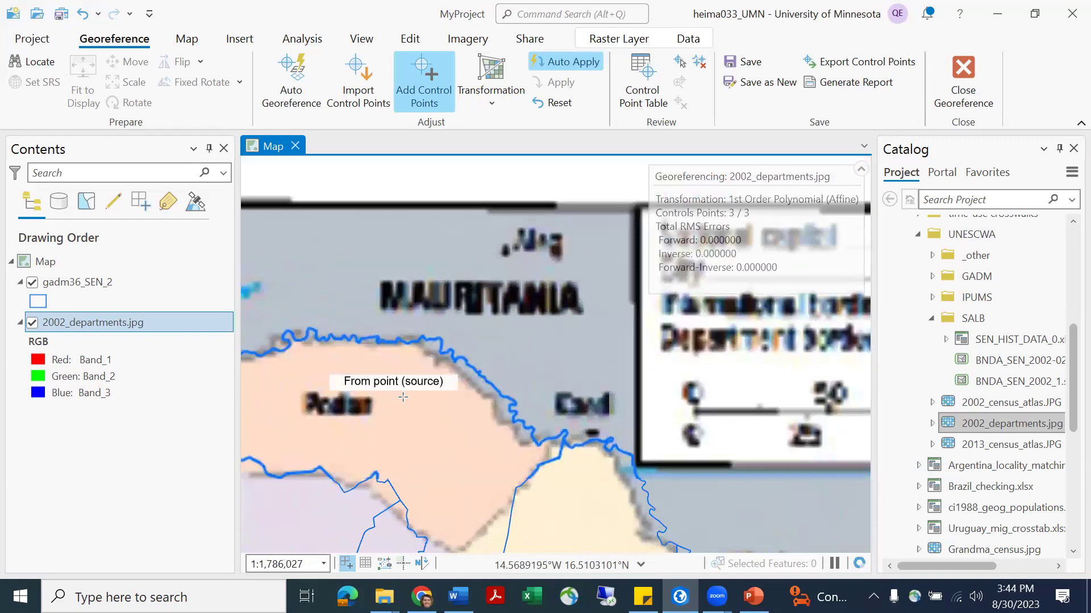
scroll(451, 399, up, 3)
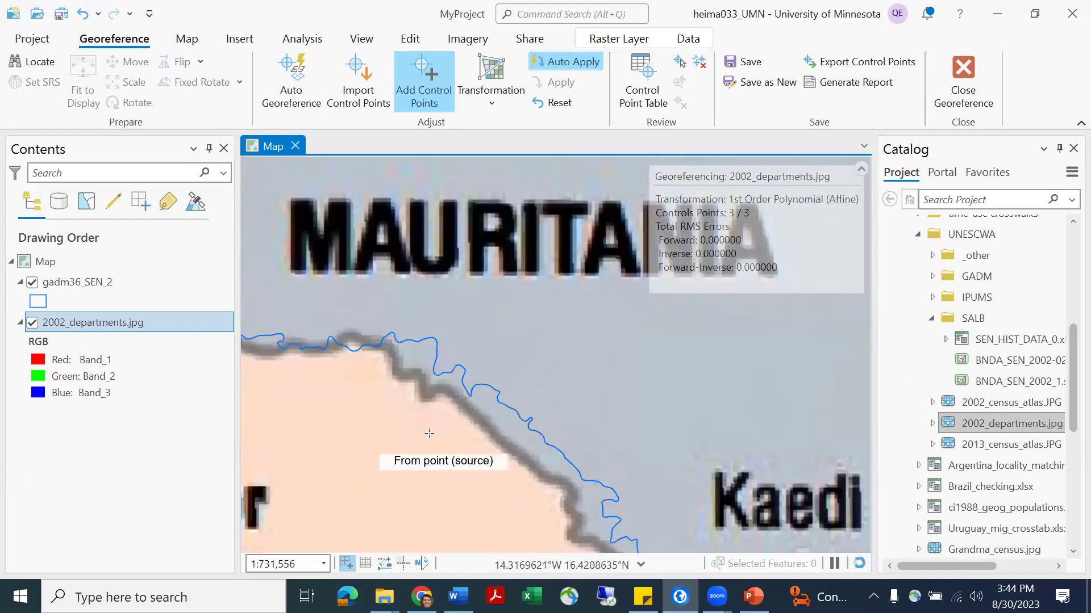
click(426, 394)
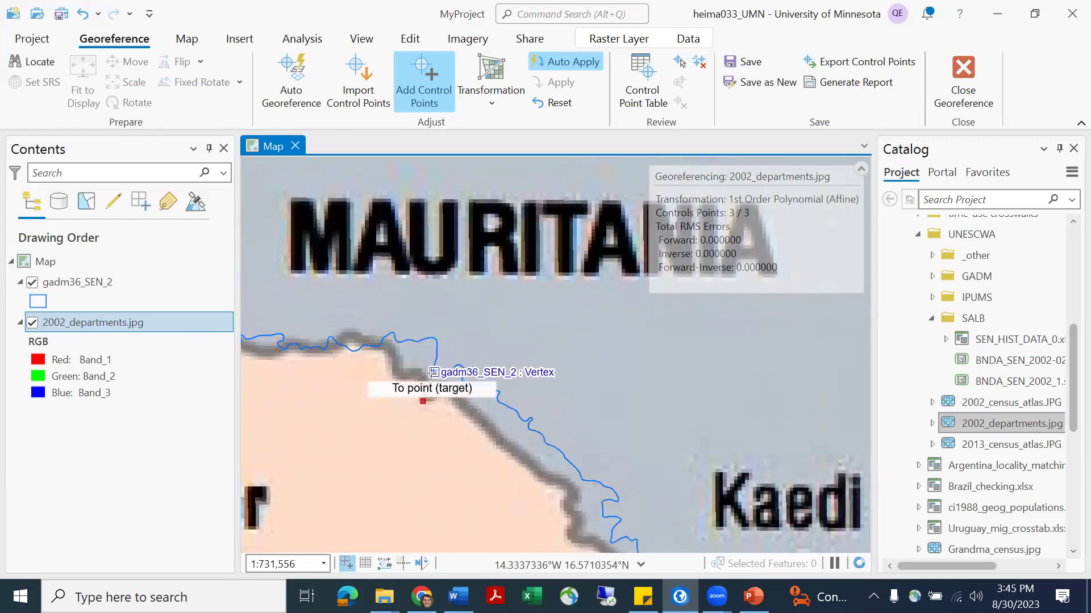
click(432, 375)
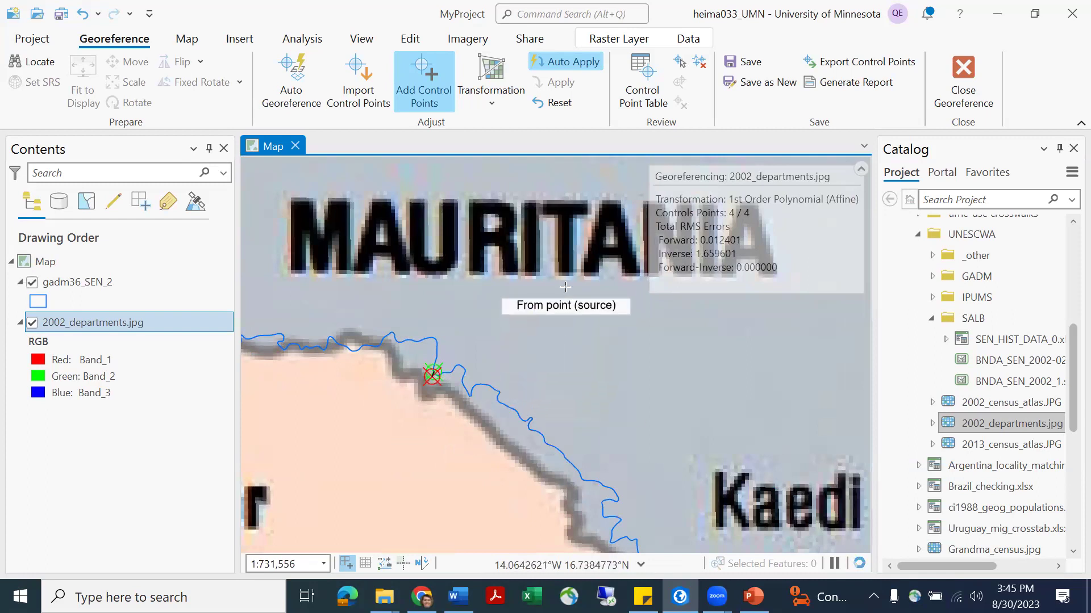
Examine how the gadm36_SEN_2 boundaries line up with the georeferenced departments, especially around Gossas, Kaolack and Kaffrine.
scroll(564, 283, down, 6)
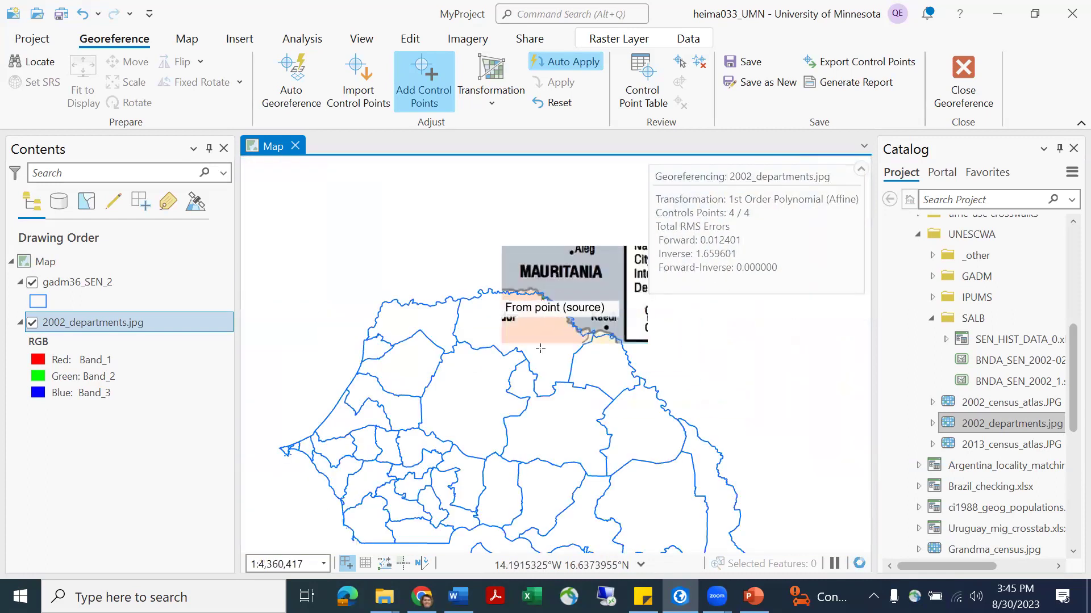
scroll(465, 288, down, 2)
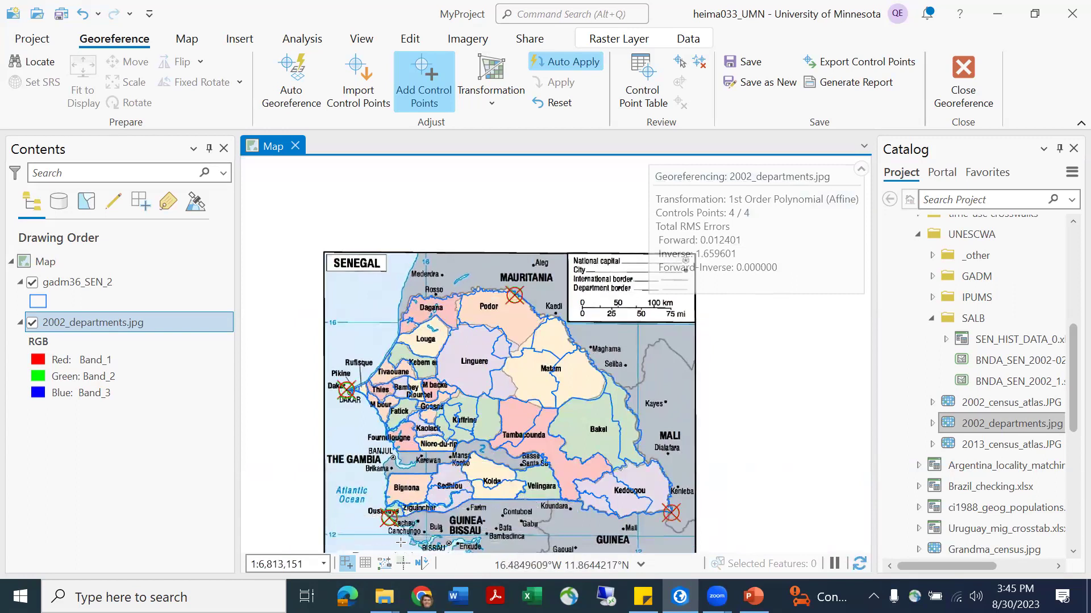
click(389, 517)
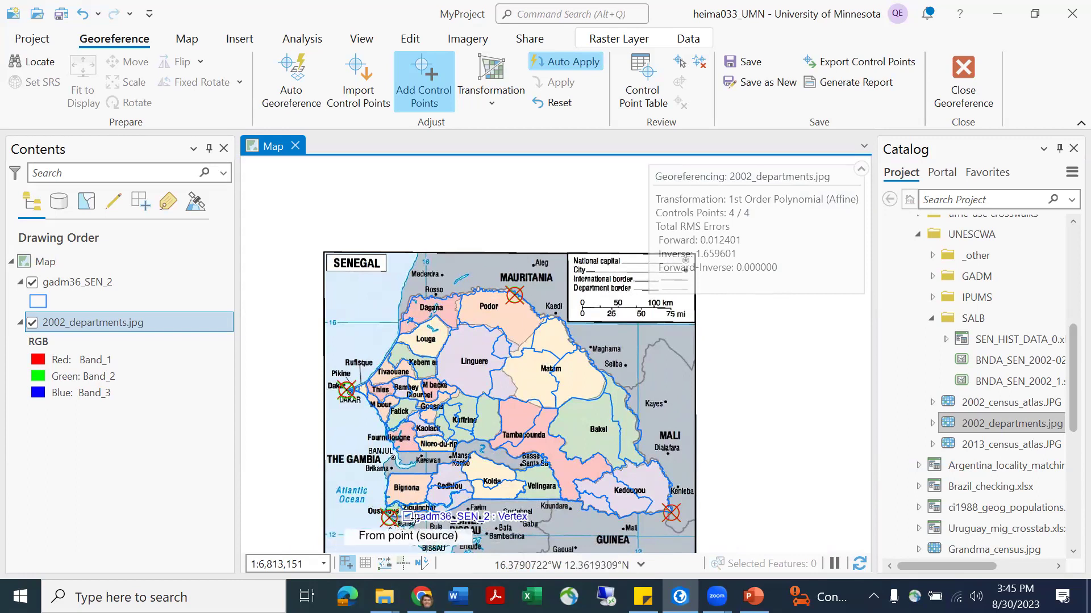
scroll(405, 420, up, 3)
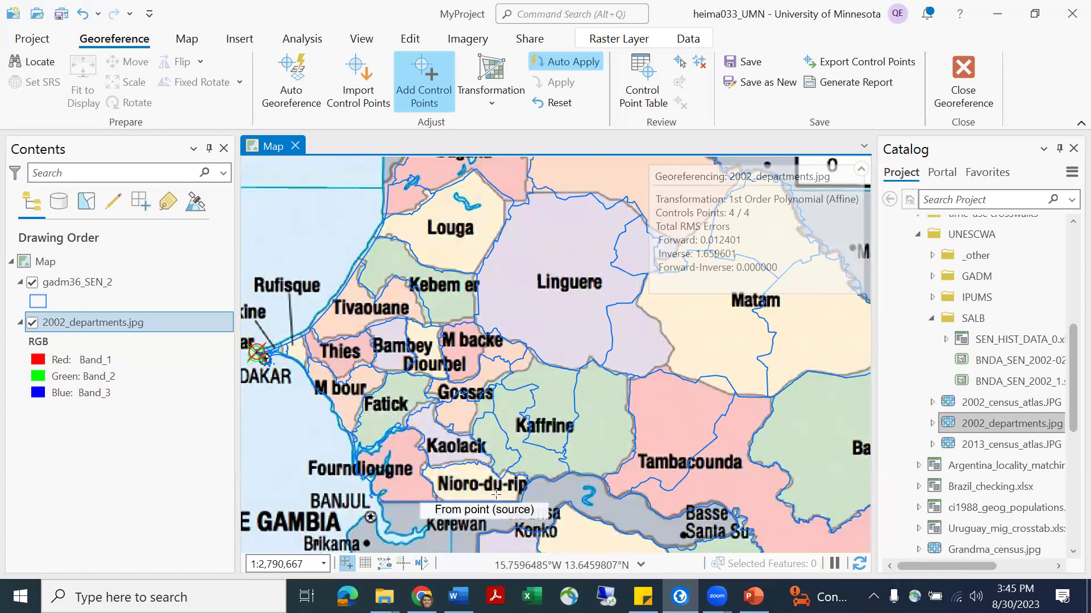
scroll(497, 449, up, 2)
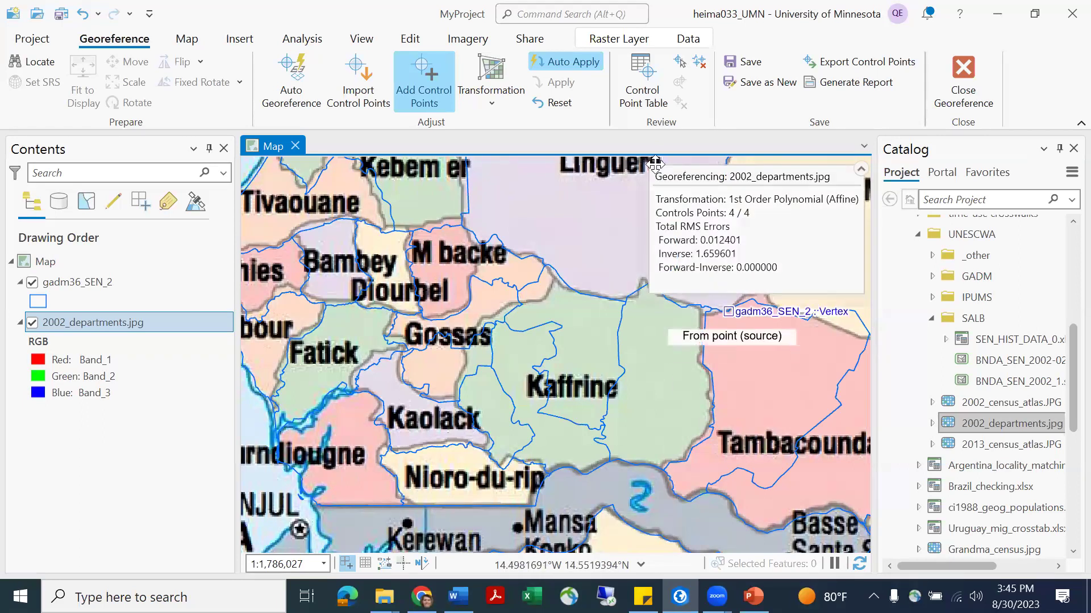
Merge the Gossas and Guinguinéo polygons of gadm36_SEN_2 into one feature preserving the Gossas attributes, and clear the selection.
click(136, 281)
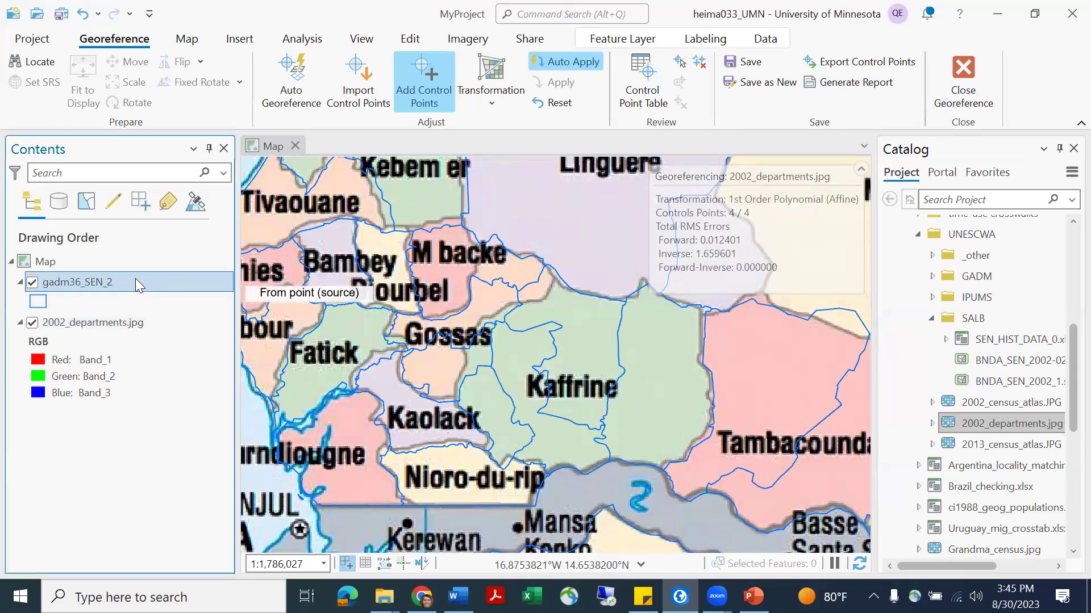
click(410, 40)
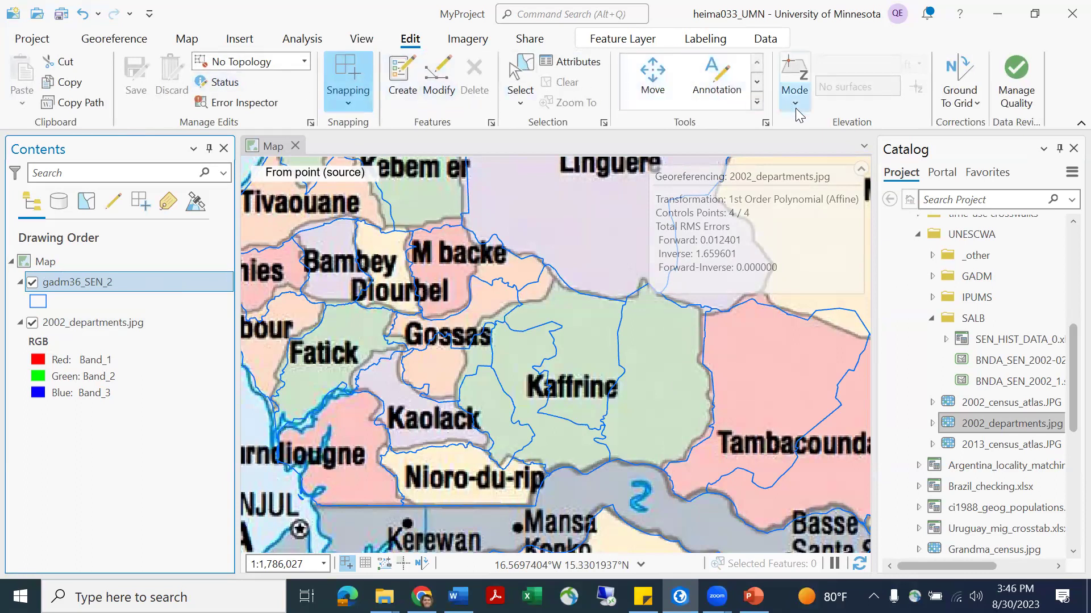
click(756, 85)
click(758, 86)
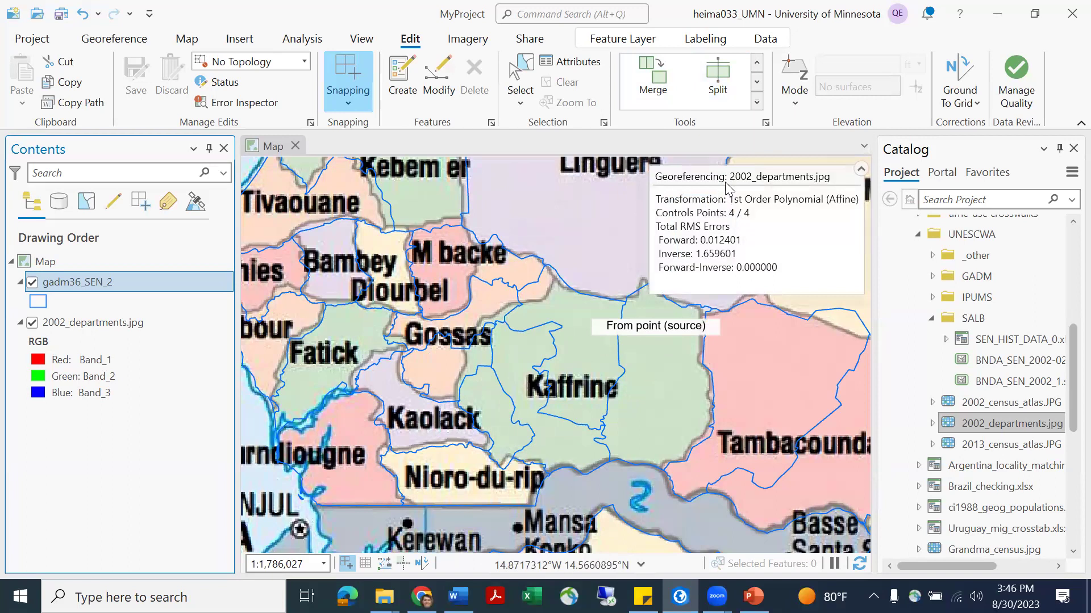
click(658, 85)
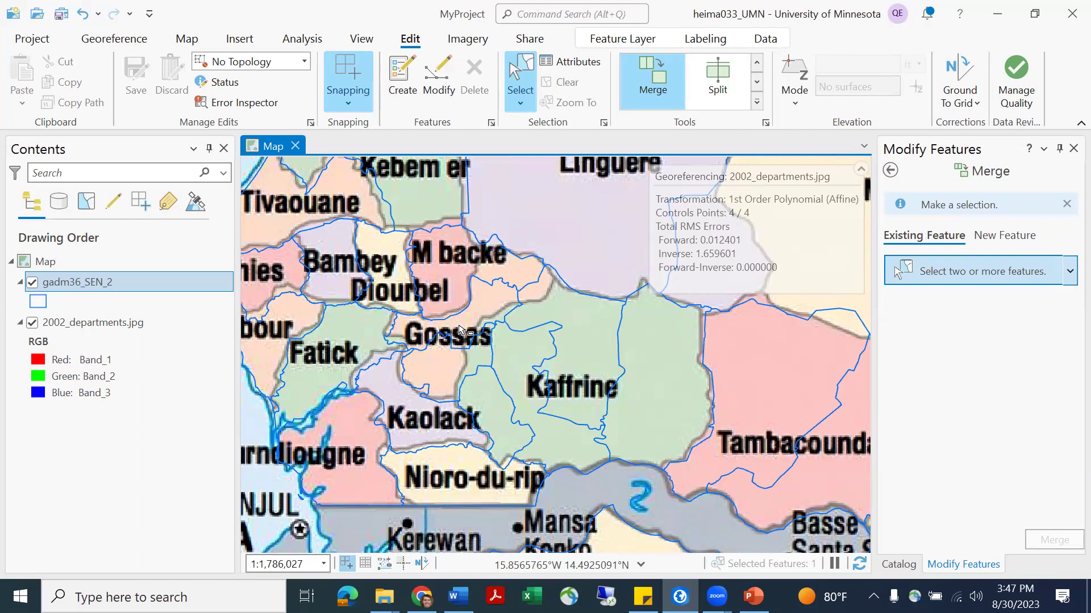
shift+click(460, 330)
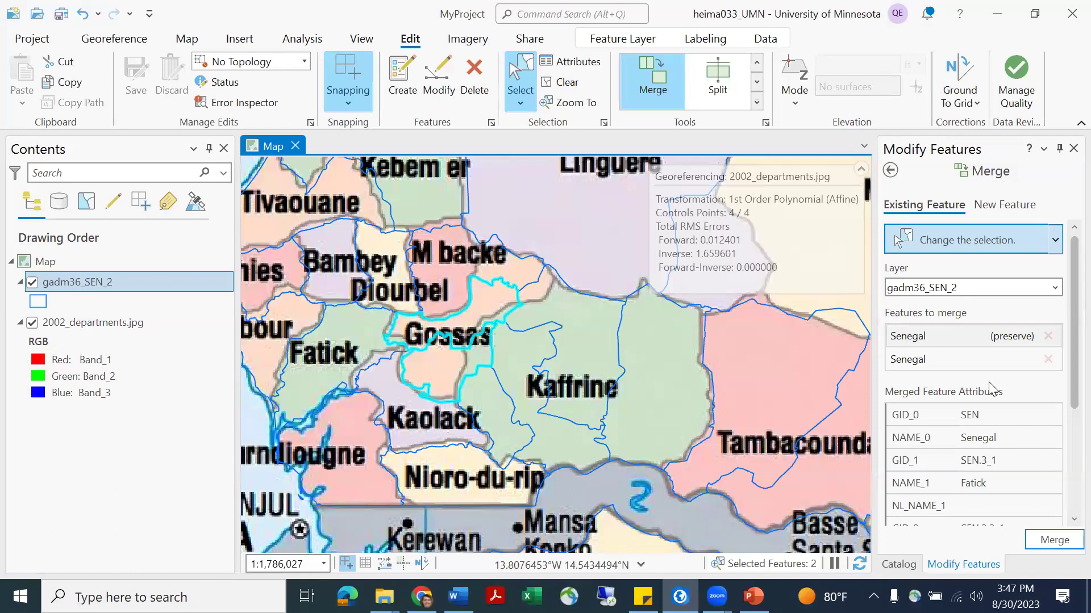
scroll(990, 378, down, 2)
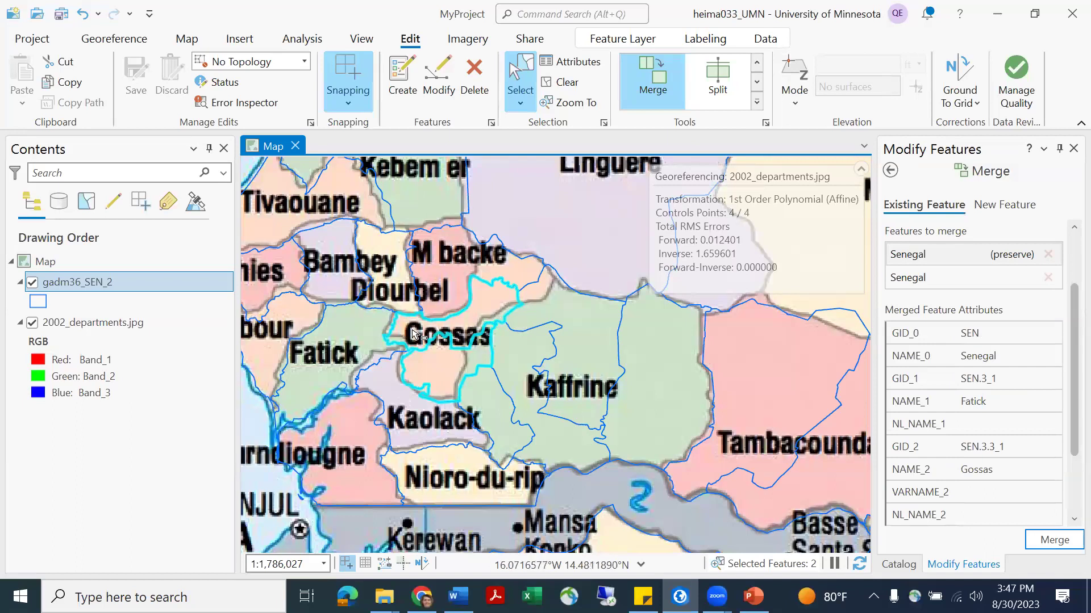
click(965, 472)
click(957, 279)
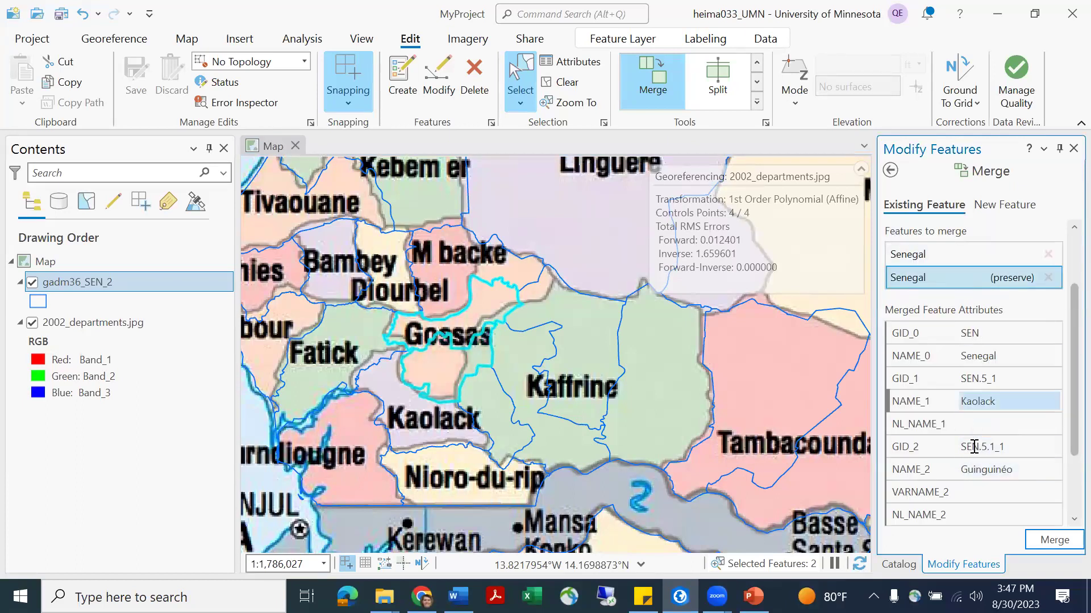
click(966, 262)
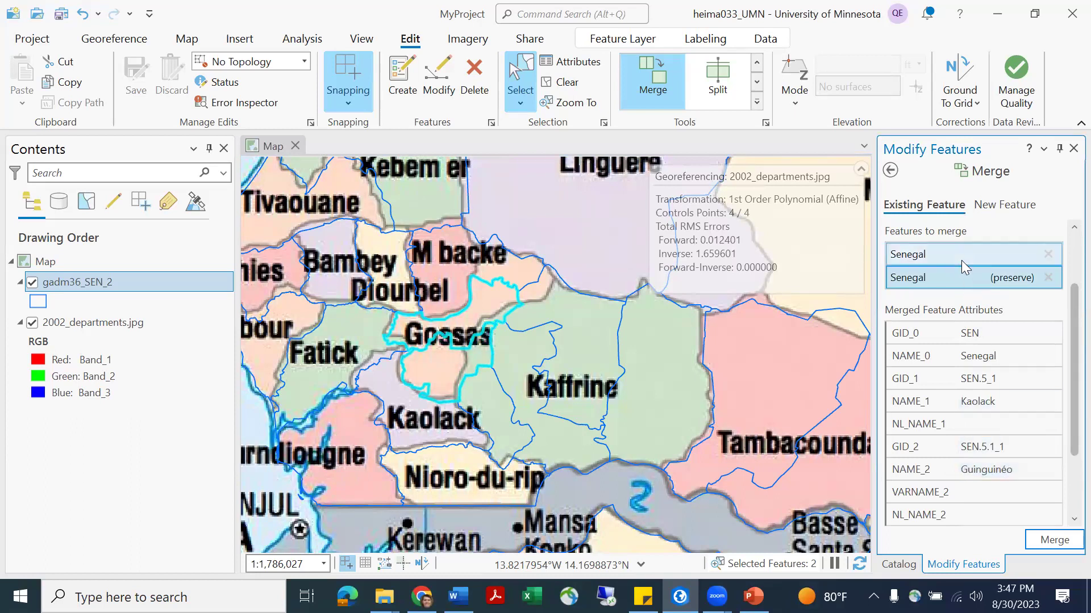
click(1054, 541)
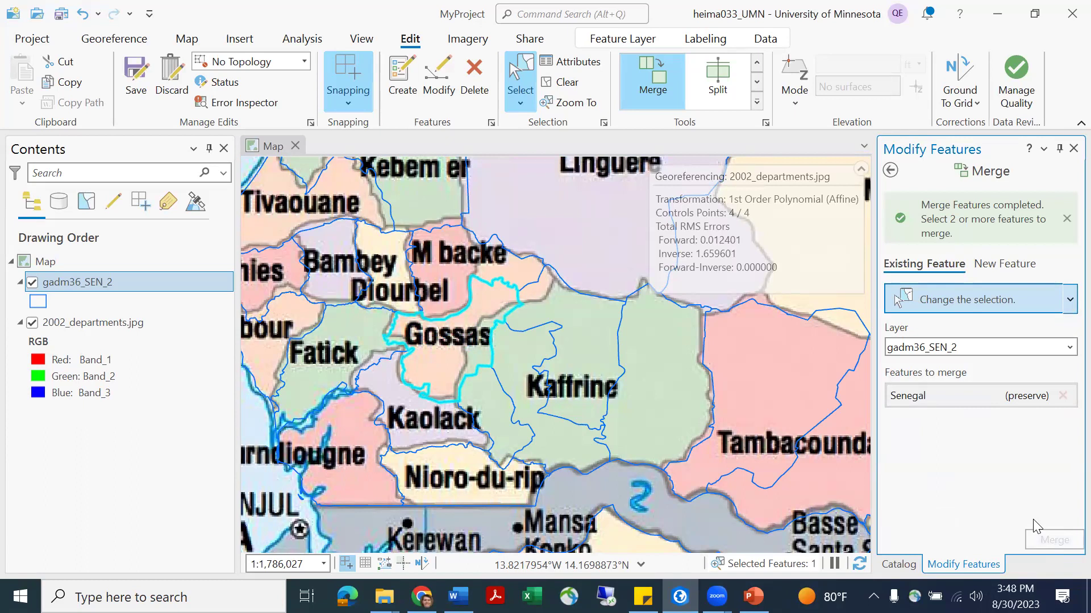
click(579, 83)
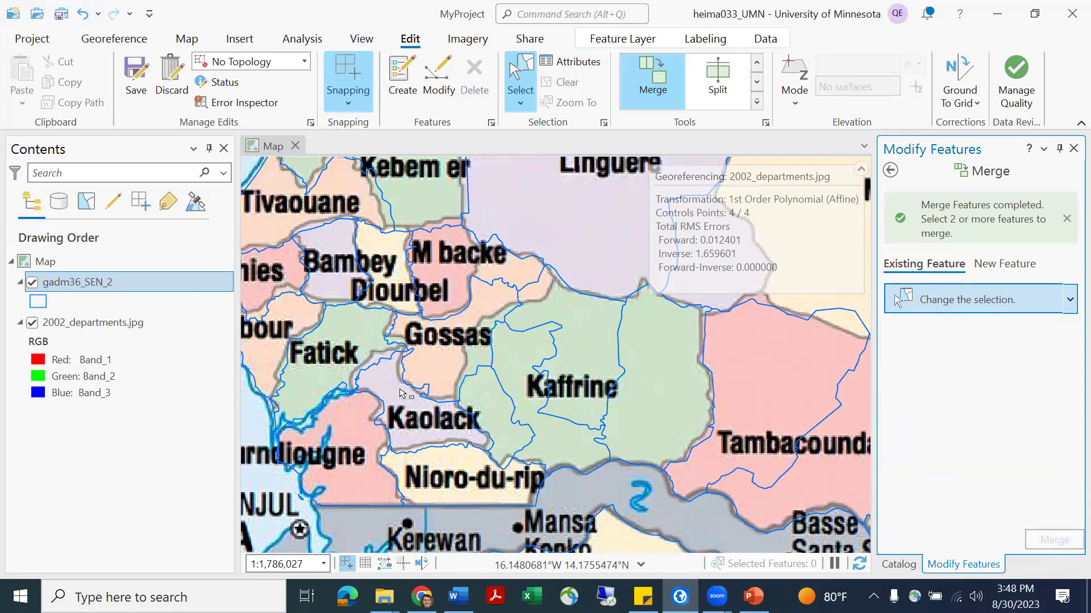
Split the merged Gossas polygon with a line traced along the Gossas–Kaffrine border on the scanned map, ending on existing gadm36_SEN_2 vertices.
scroll(459, 350, up, 2)
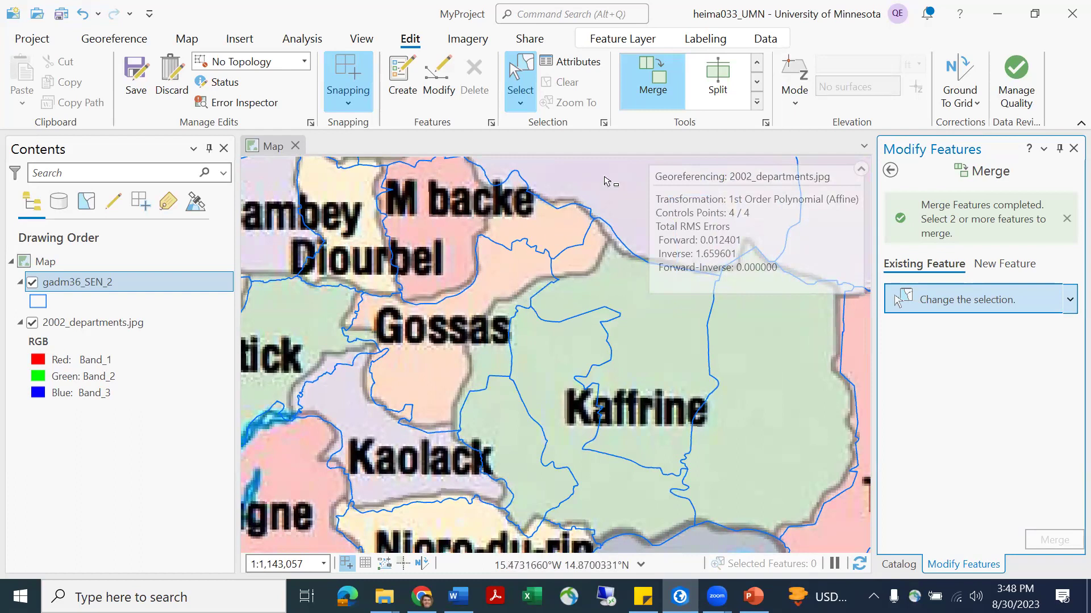
click(733, 78)
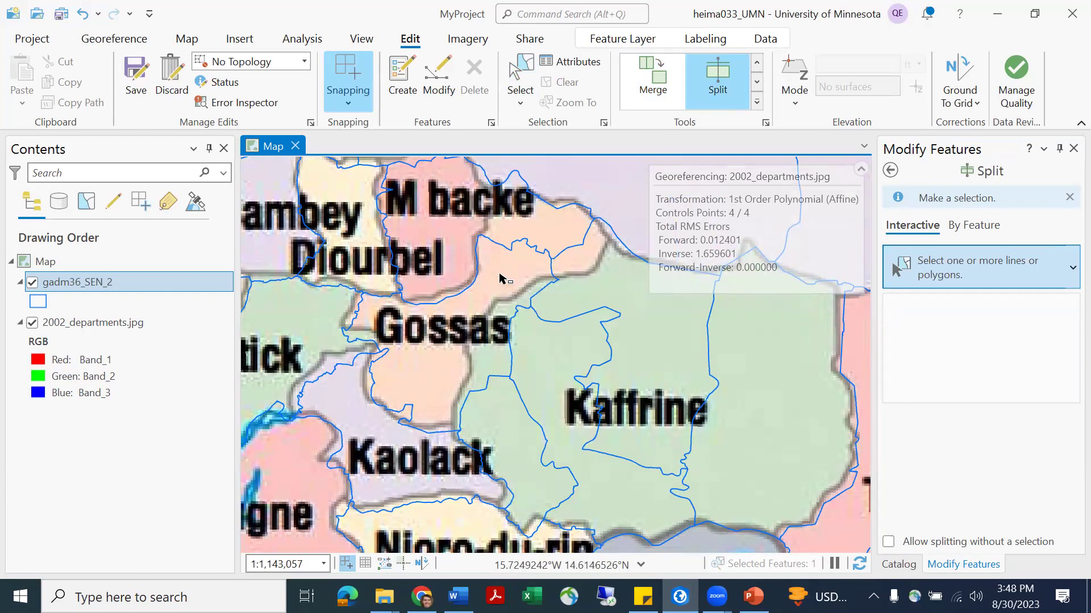
click(499, 278)
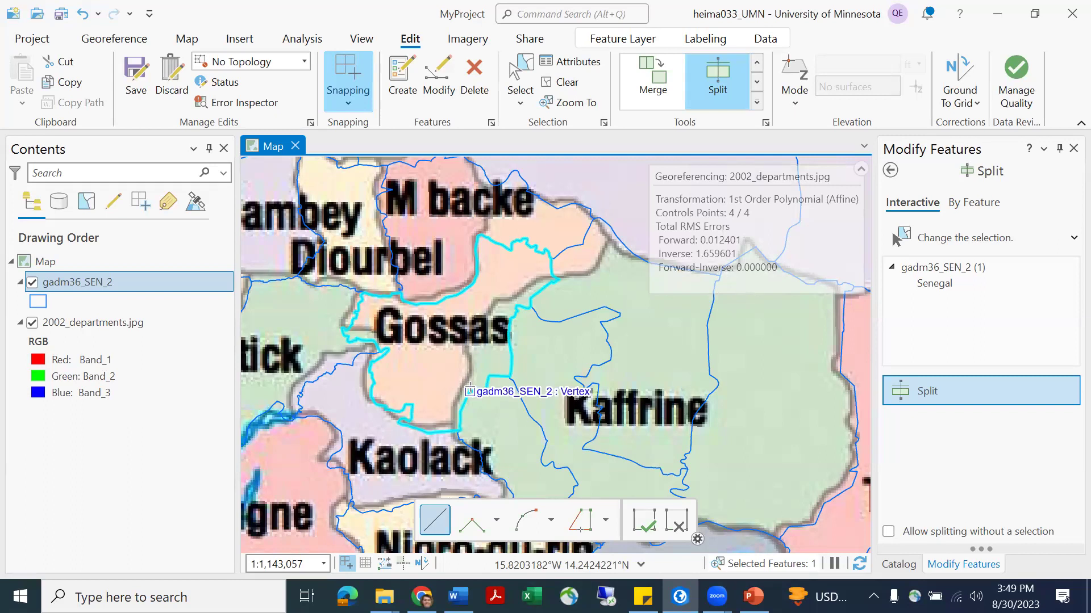
click(471, 391)
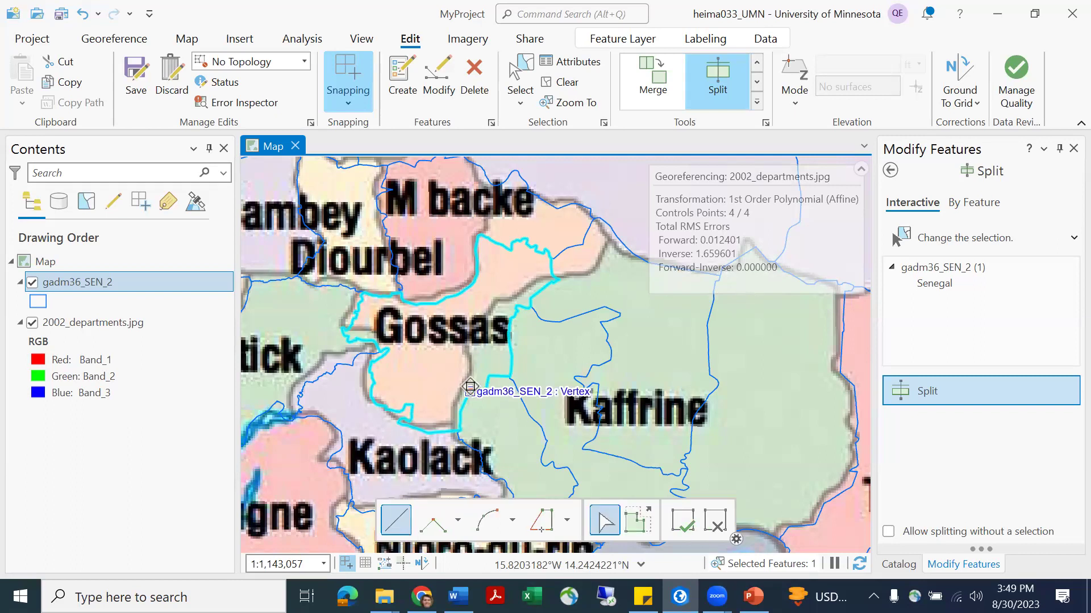
click(474, 372)
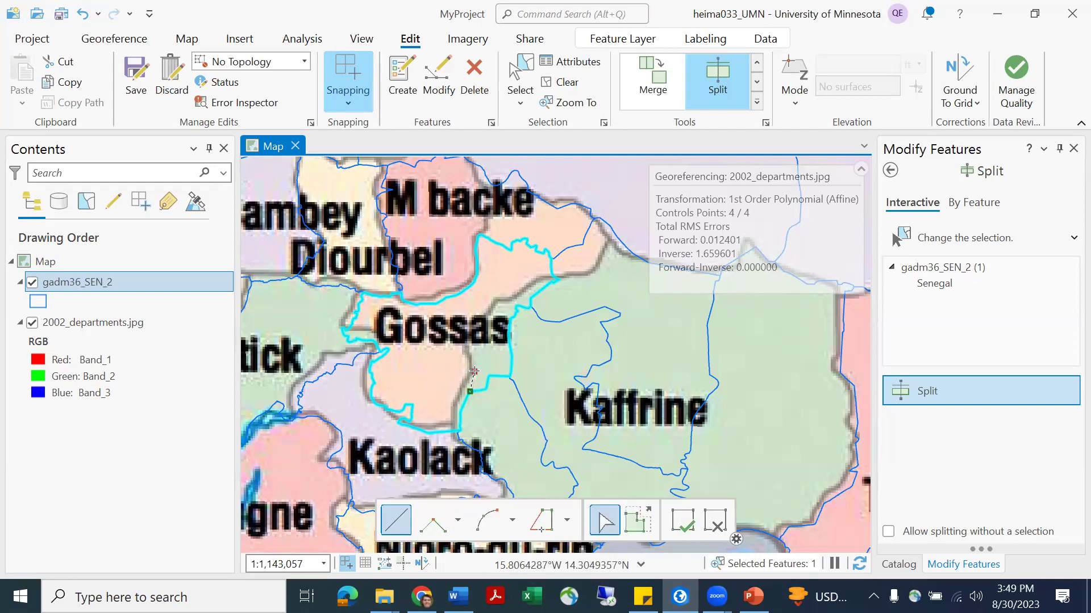
click(473, 355)
click(468, 342)
click(473, 325)
click(488, 313)
click(498, 302)
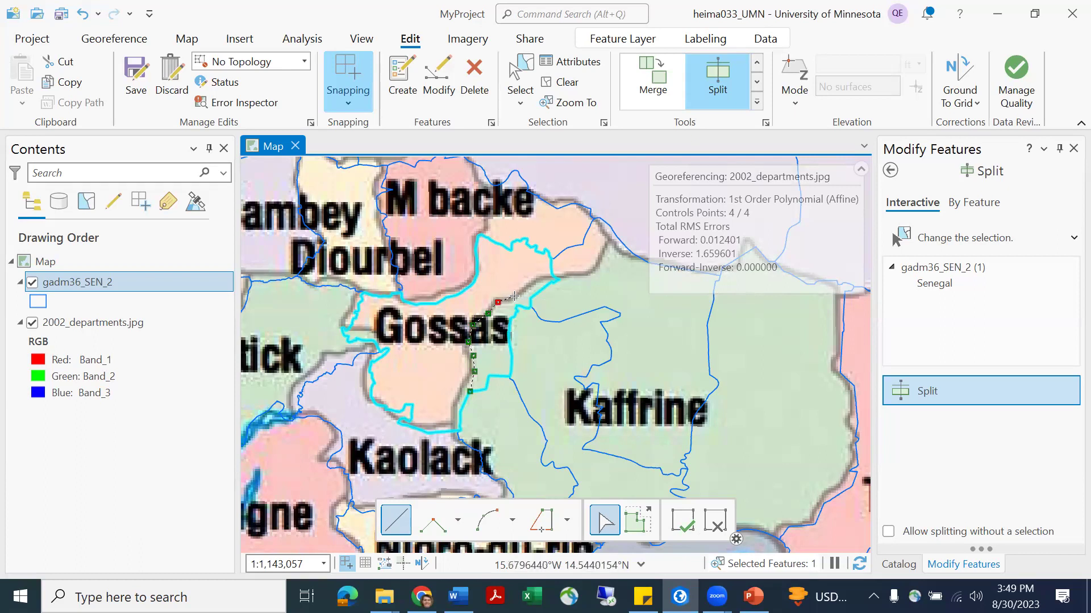
click(515, 296)
click(525, 282)
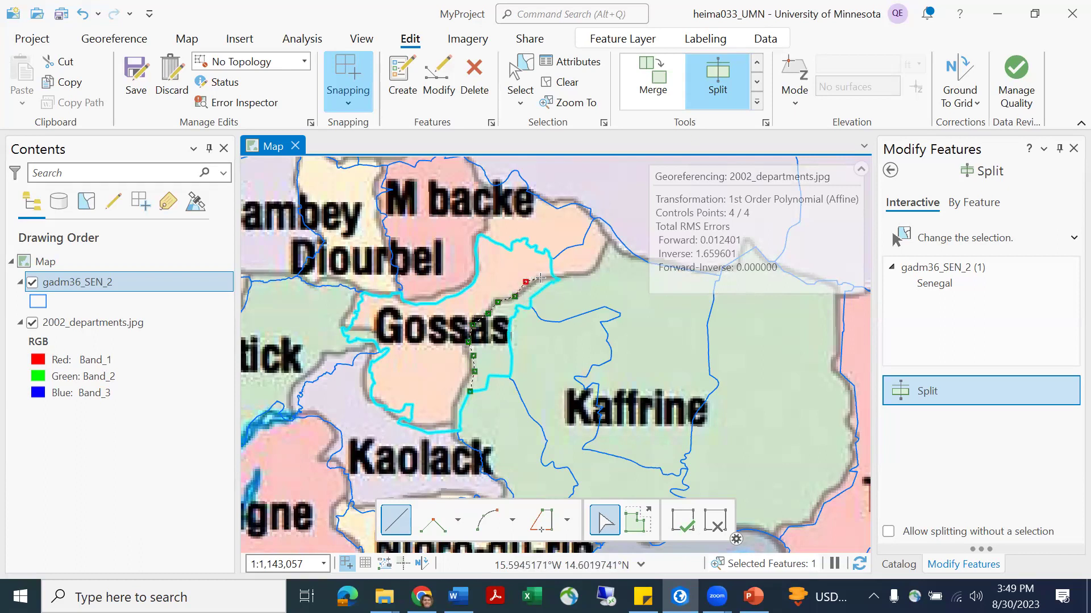
click(541, 278)
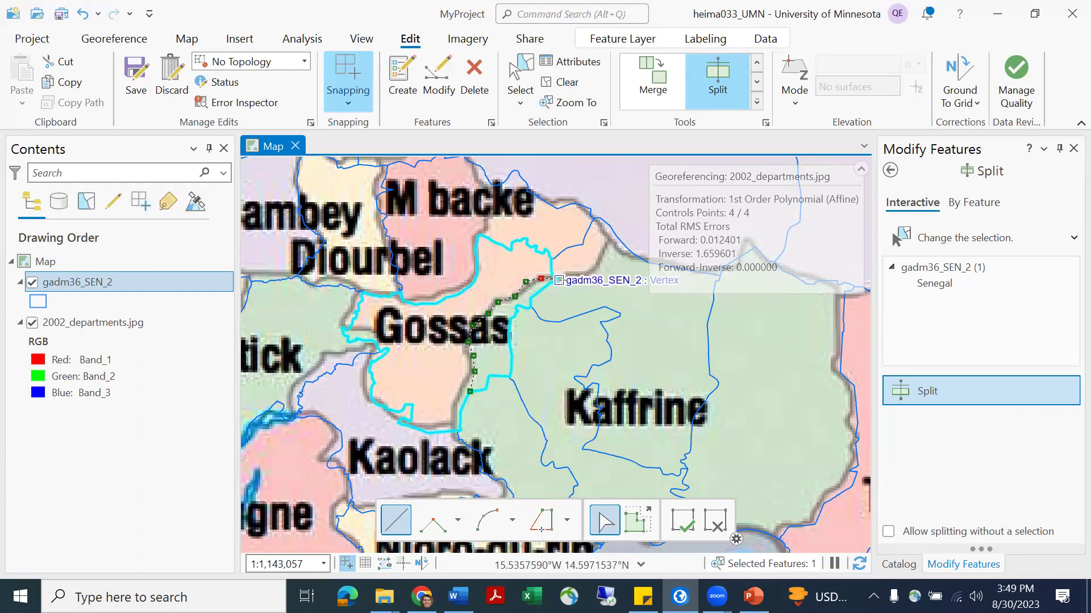
double_click(558, 280)
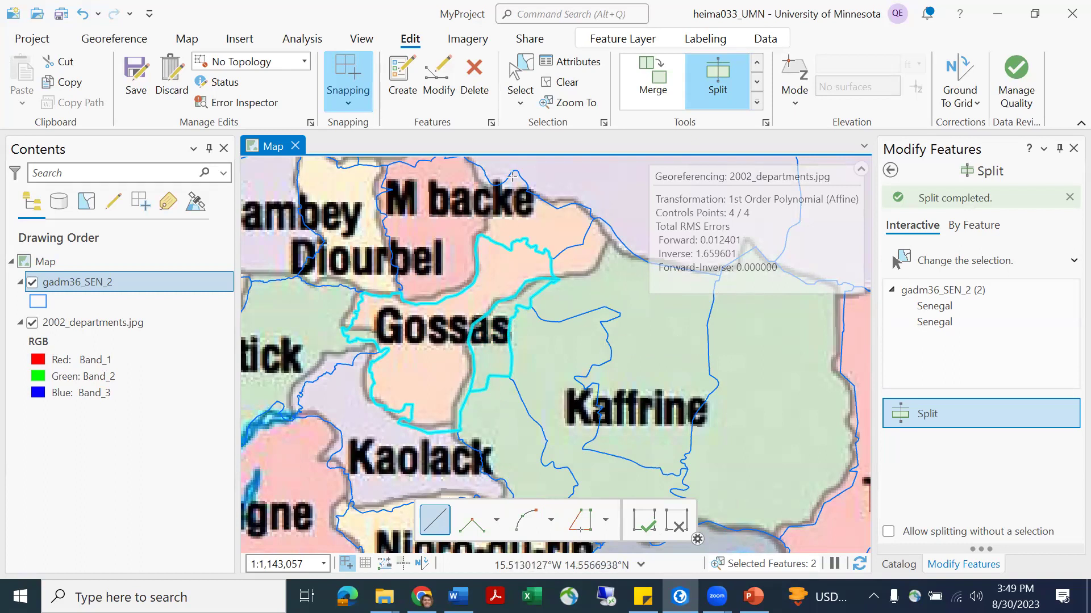
Clear the selection, select only the Gossas polygon west of the split line, and open the gadm36_SEN_2 attribute table in a floating window.
click(557, 84)
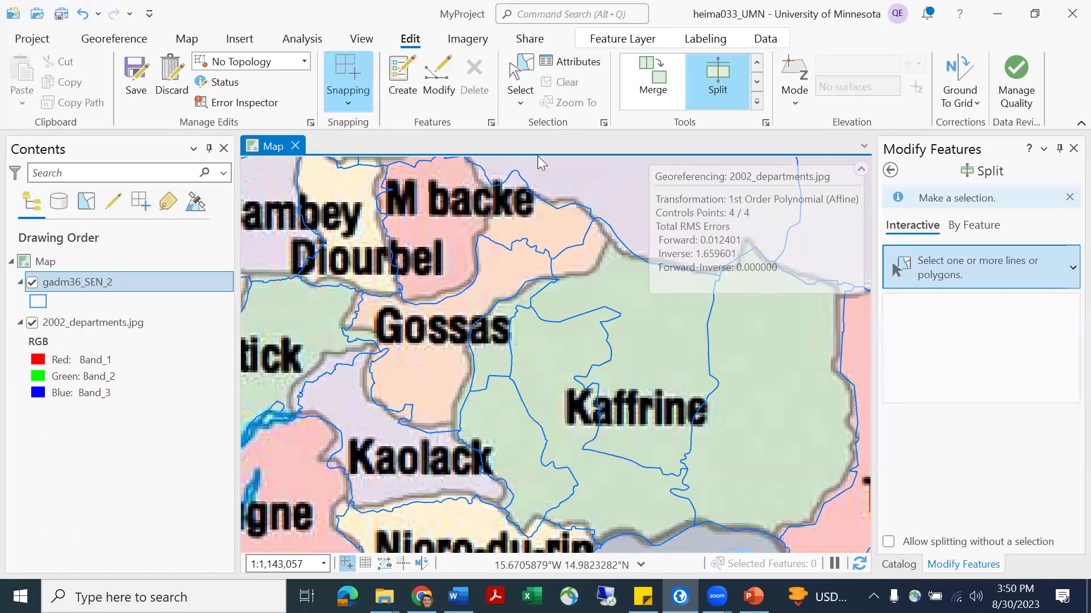
click(439, 380)
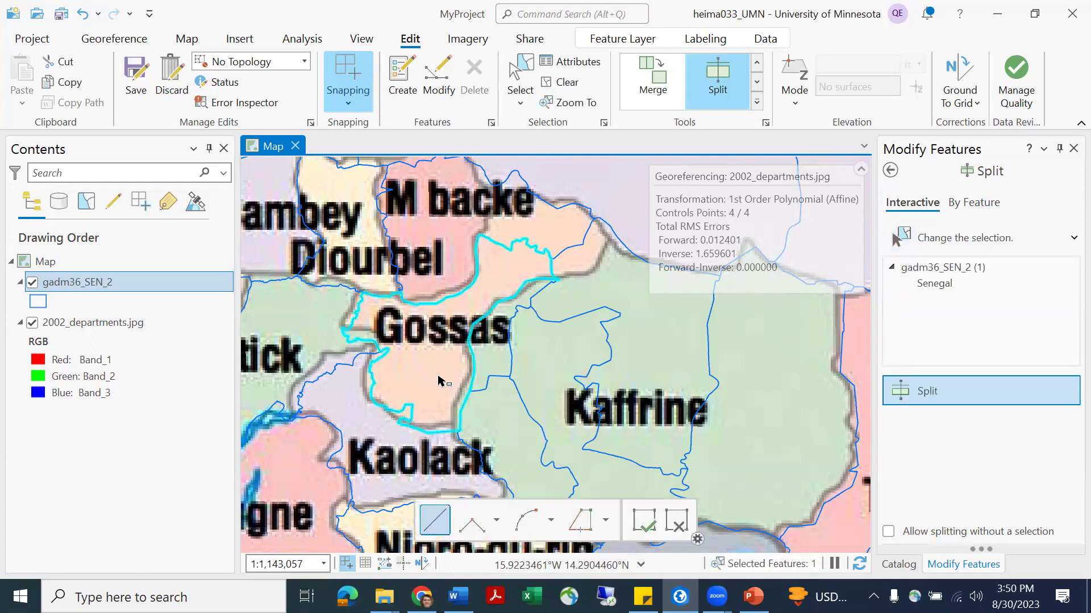
right_click(178, 281)
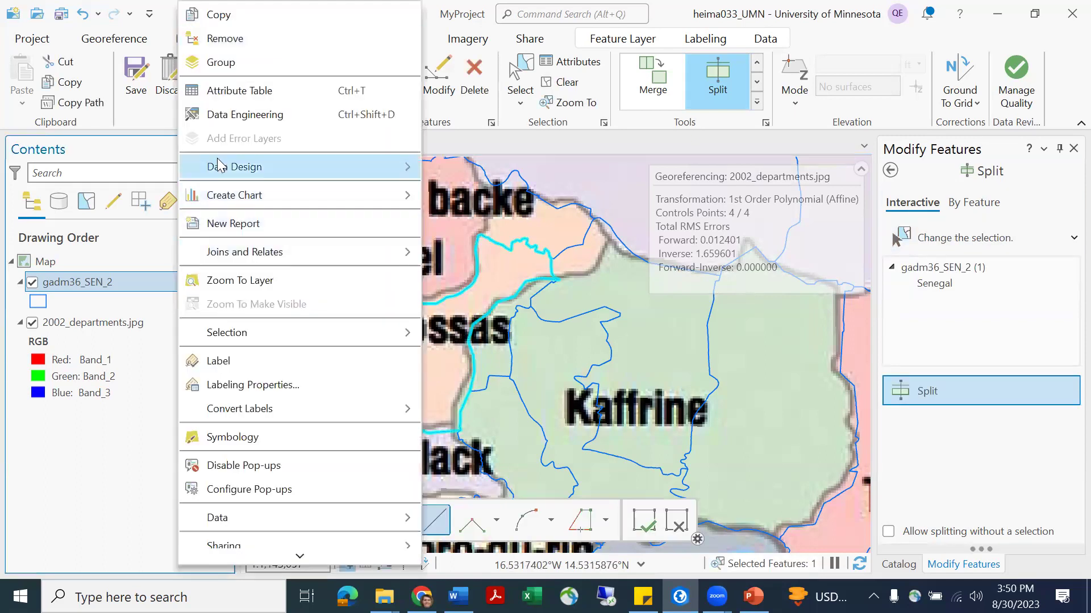
click(248, 91)
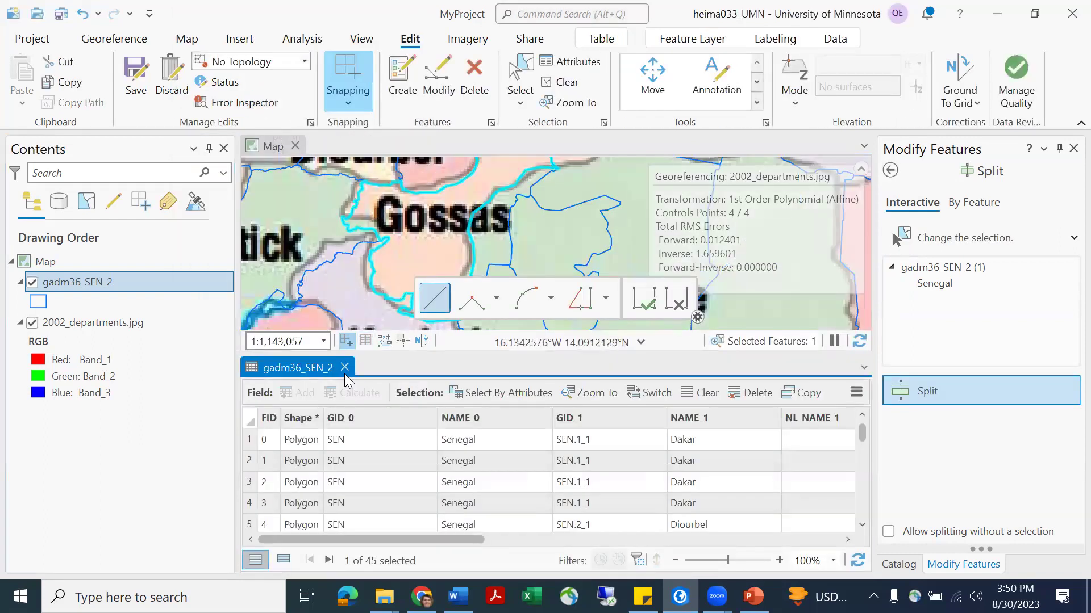
drag(326, 366, 606, 300)
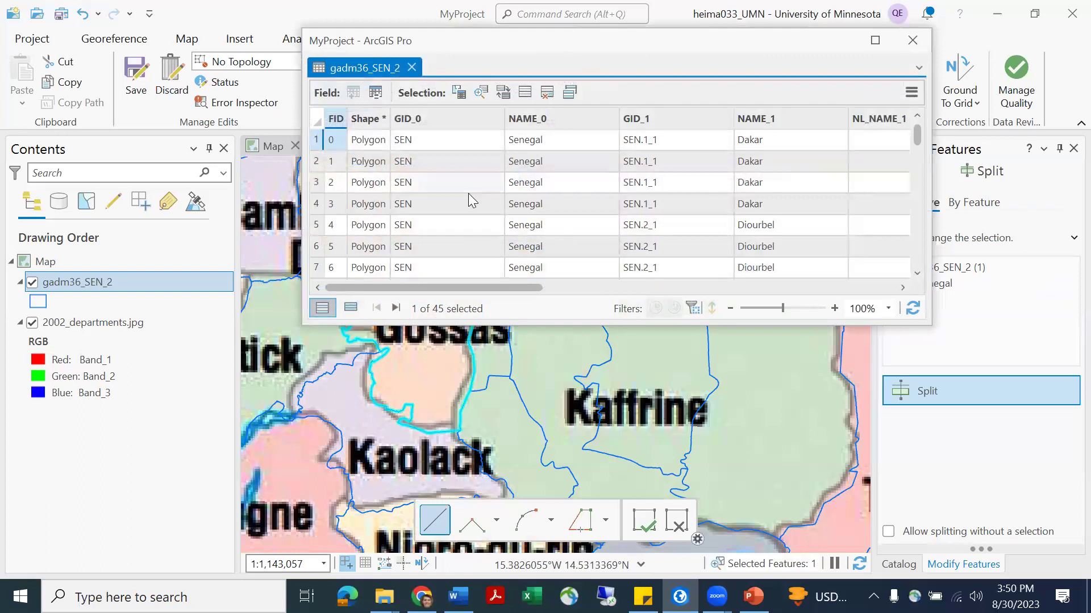
Examine the selected Gossas record in the gadm36_SEN_2 attribute table, including its NAME_2, TYPE_2, CC_2 and HASC_2 fields.
scroll(468, 193, down, 8)
scroll(466, 211, down, 5)
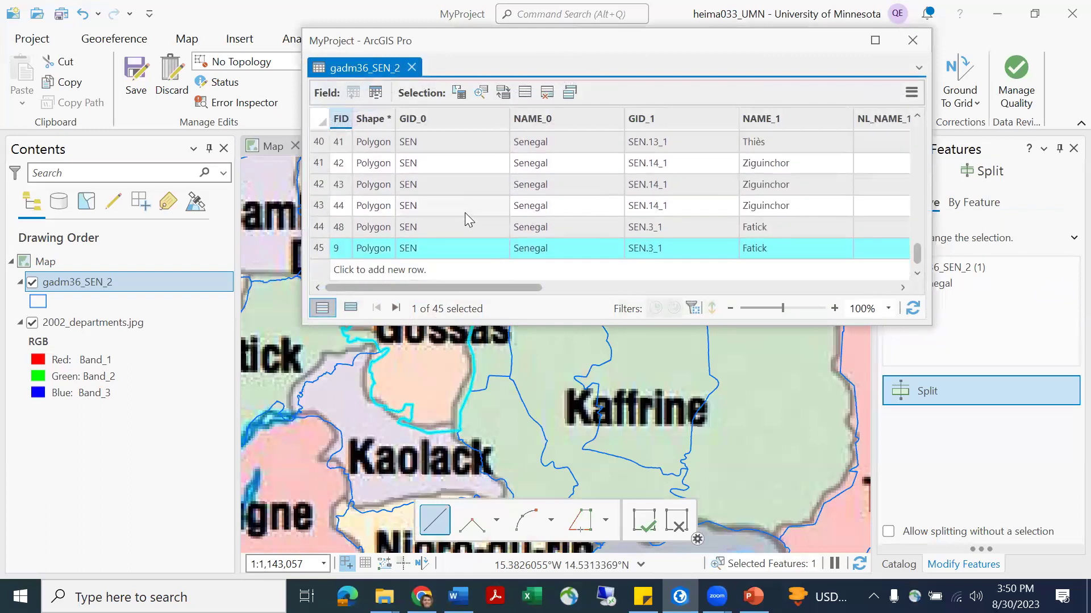
drag(498, 286, 838, 276)
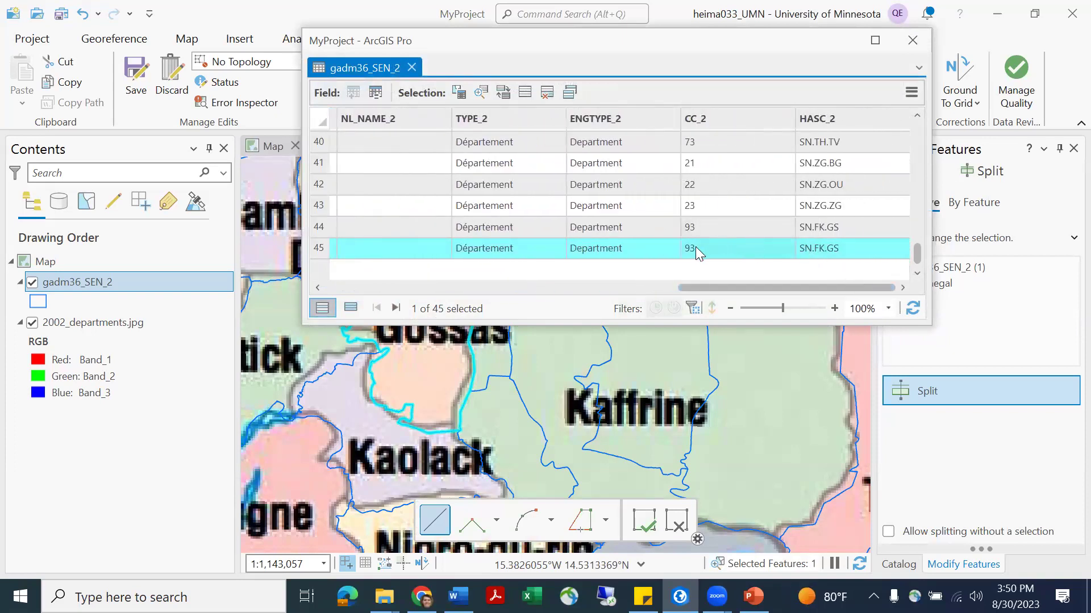
drag(737, 284, 558, 307)
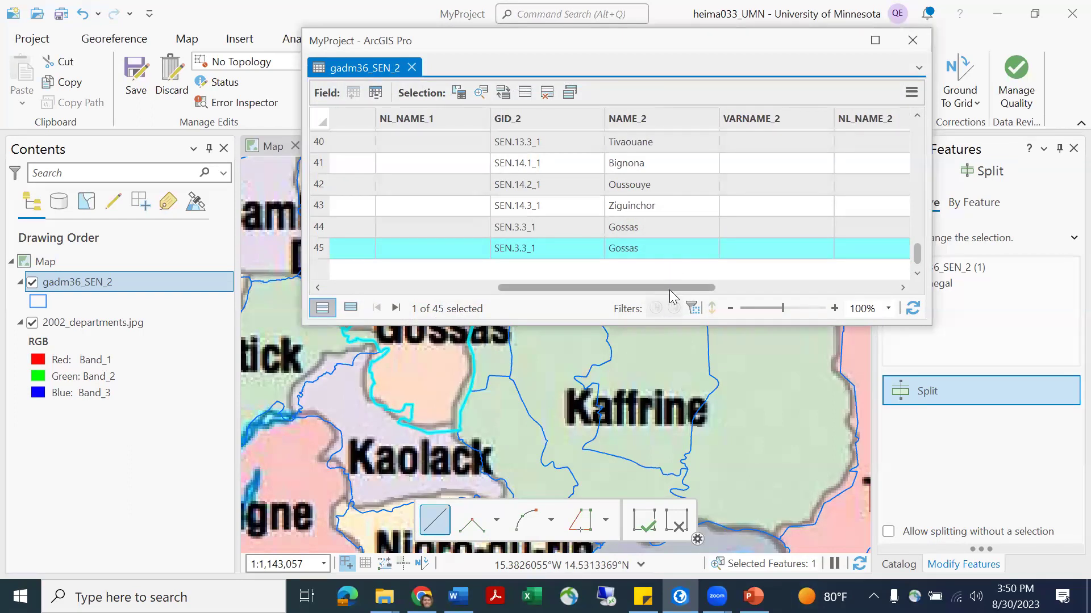
drag(676, 286, 748, 283)
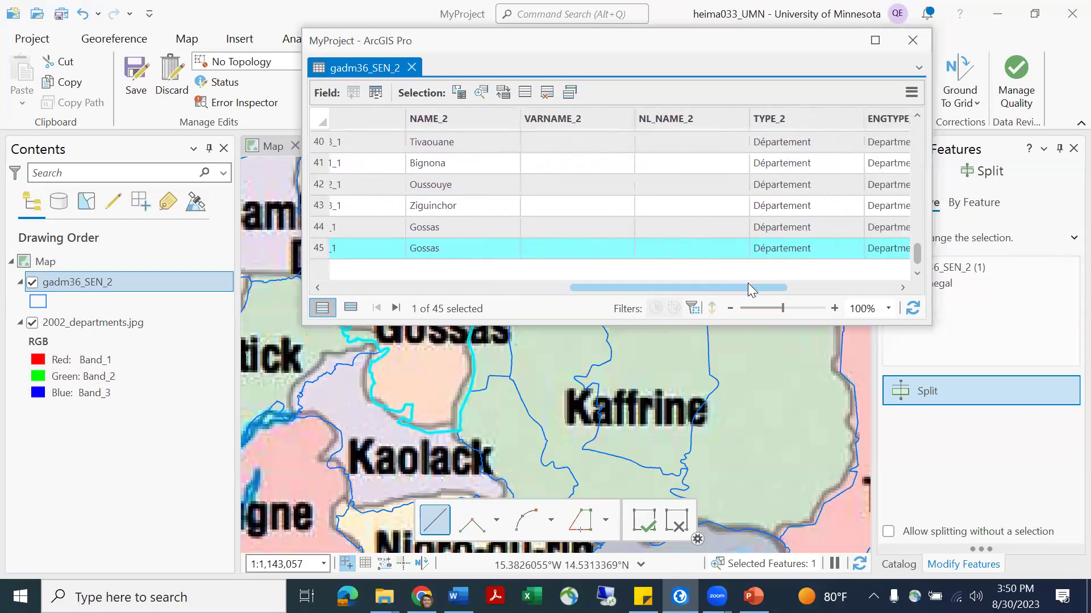
Open the NAME_2 and CC_2 cells of the selected Gossas record for editing, and close the attribute table.
double_click(499, 250)
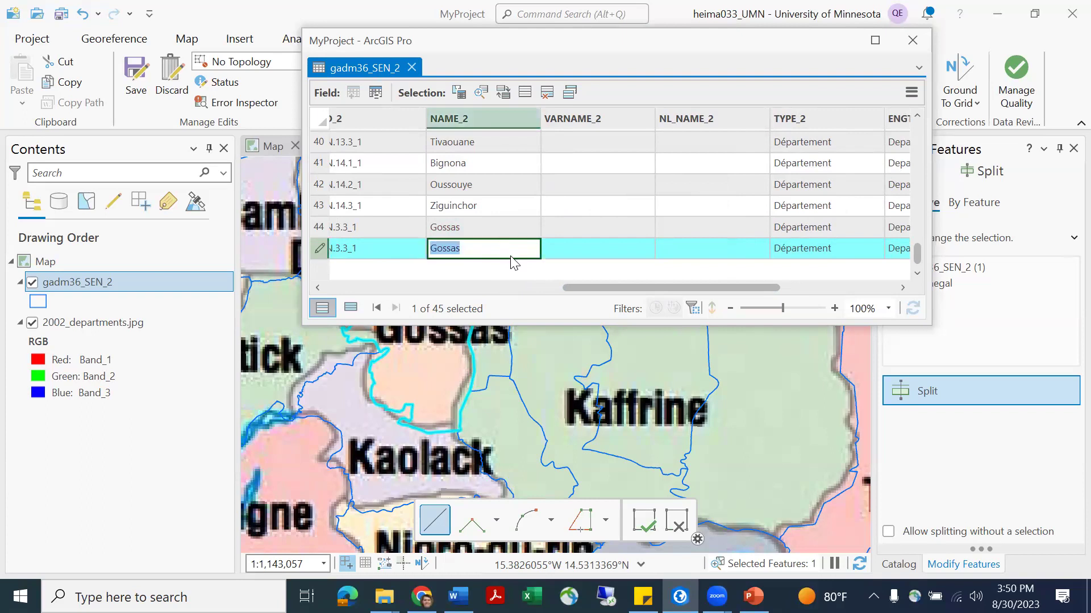
click(493, 253)
drag(652, 288, 790, 284)
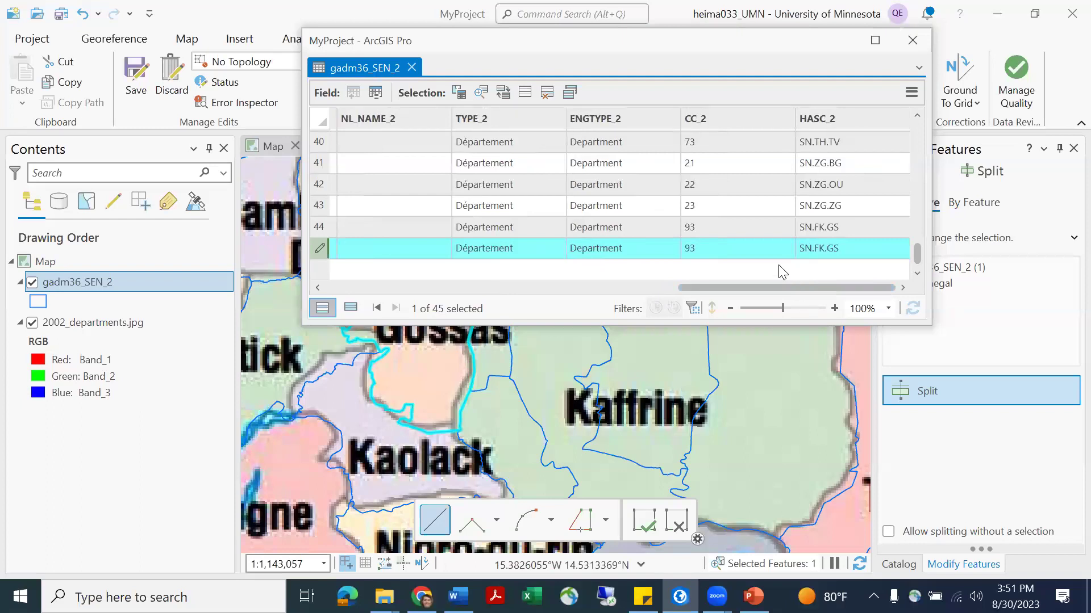
double_click(768, 247)
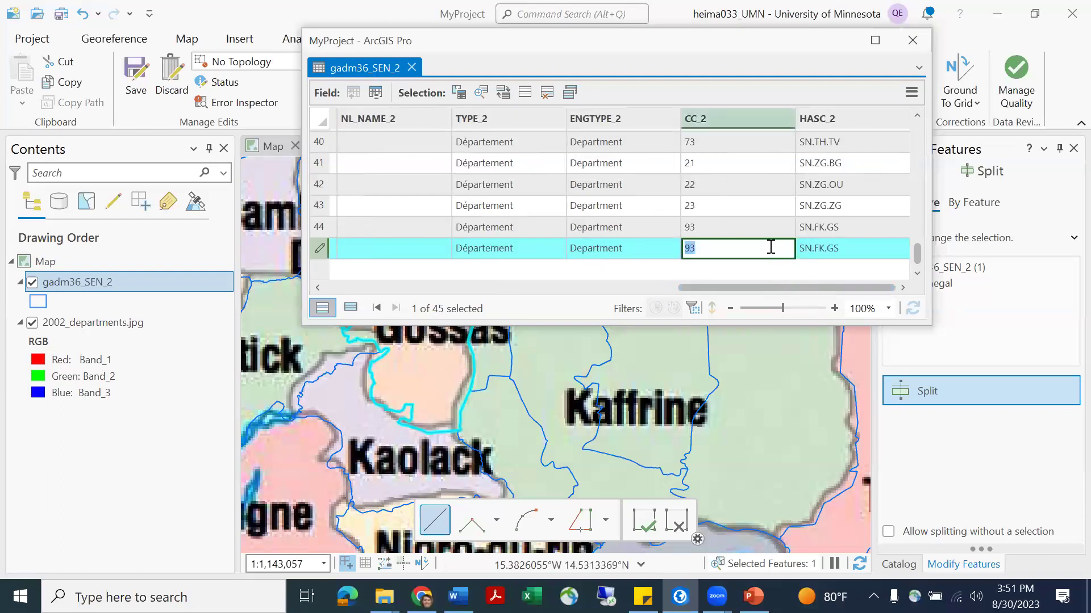
click(914, 42)
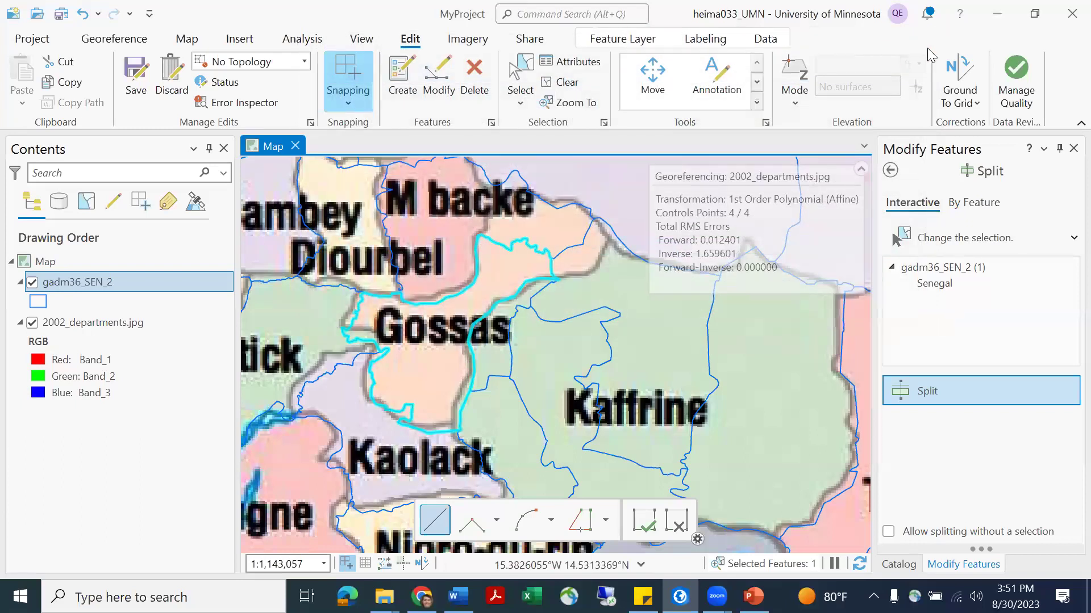